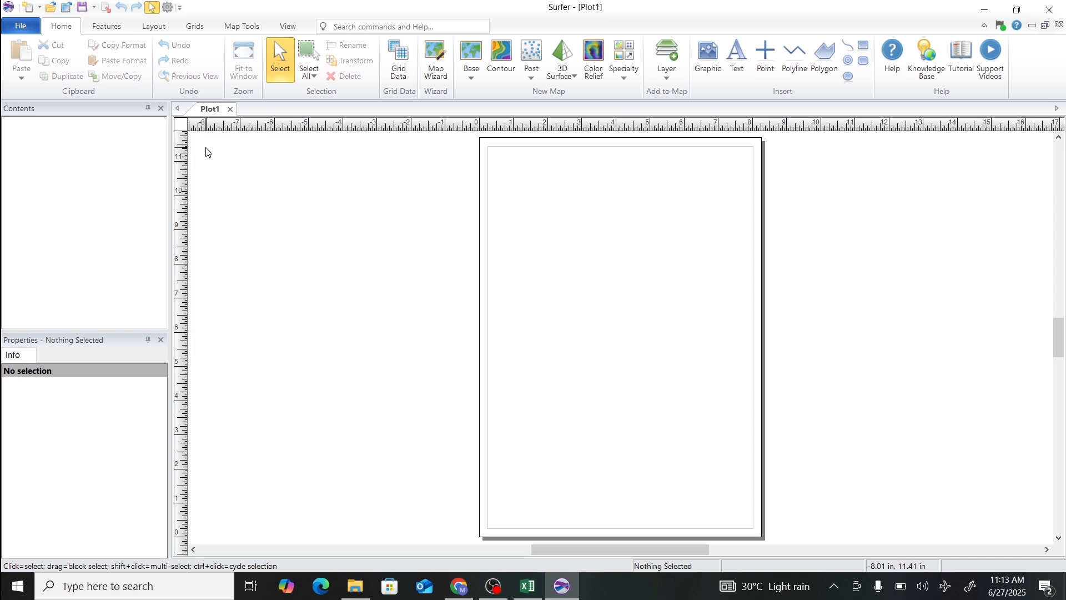
Start gridding data with the Kriging method and load the FullData Excel file from the Grid on Arcmap\GridInterpolation folder as the dataset.
left_click(396, 62)
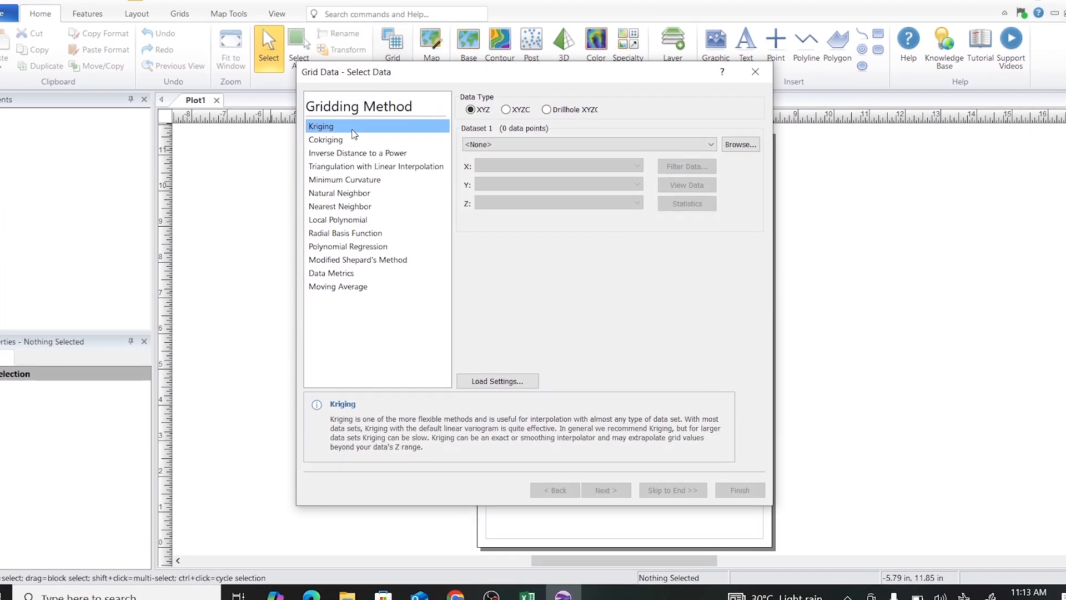
left_click(743, 145)
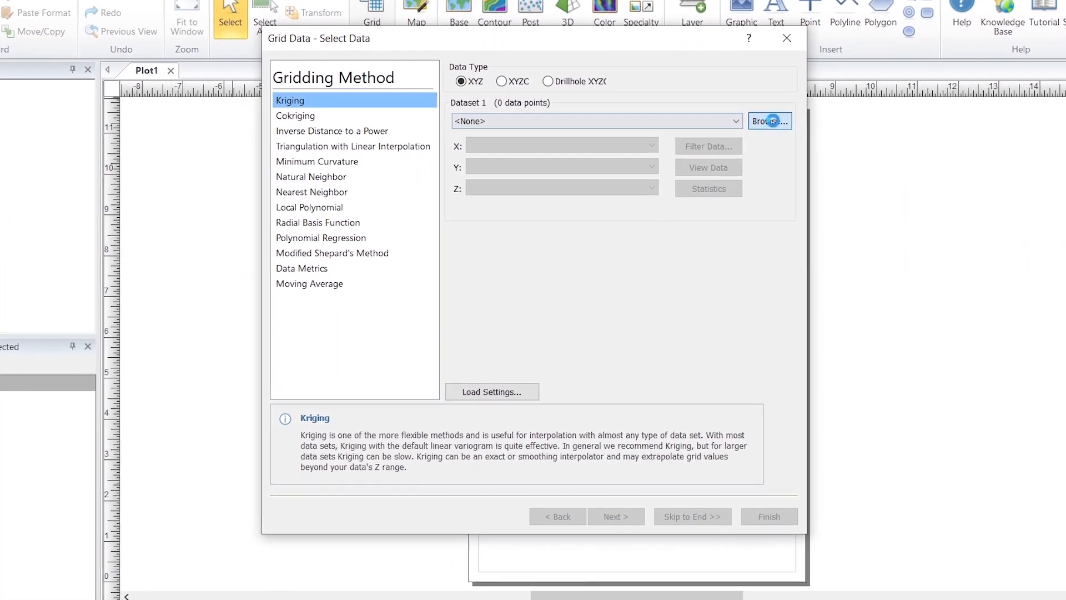
left_click(462, 154)
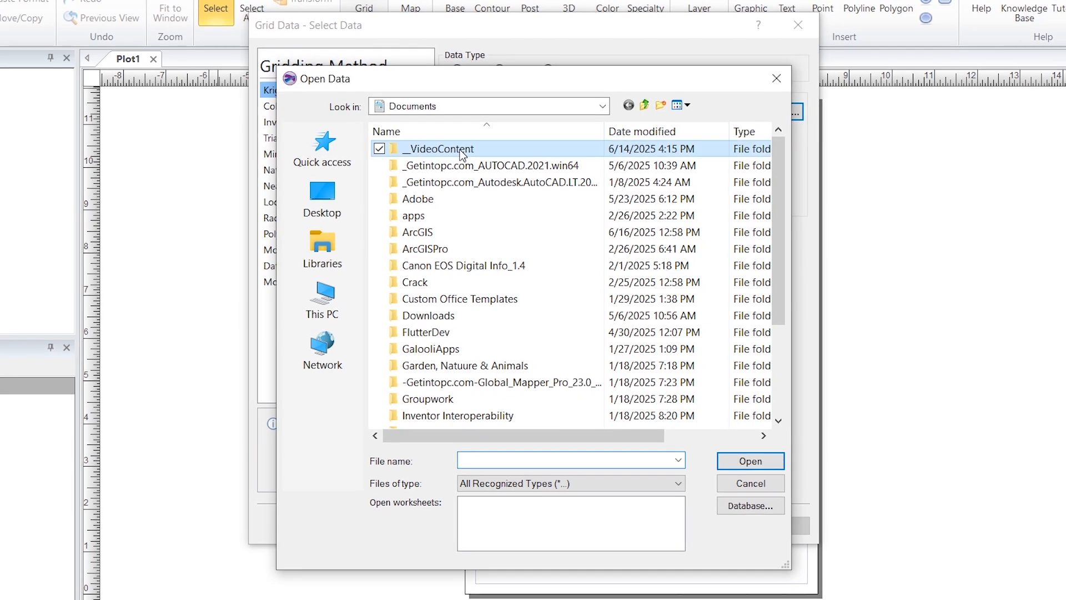
double_click(461, 154)
double_click(458, 217)
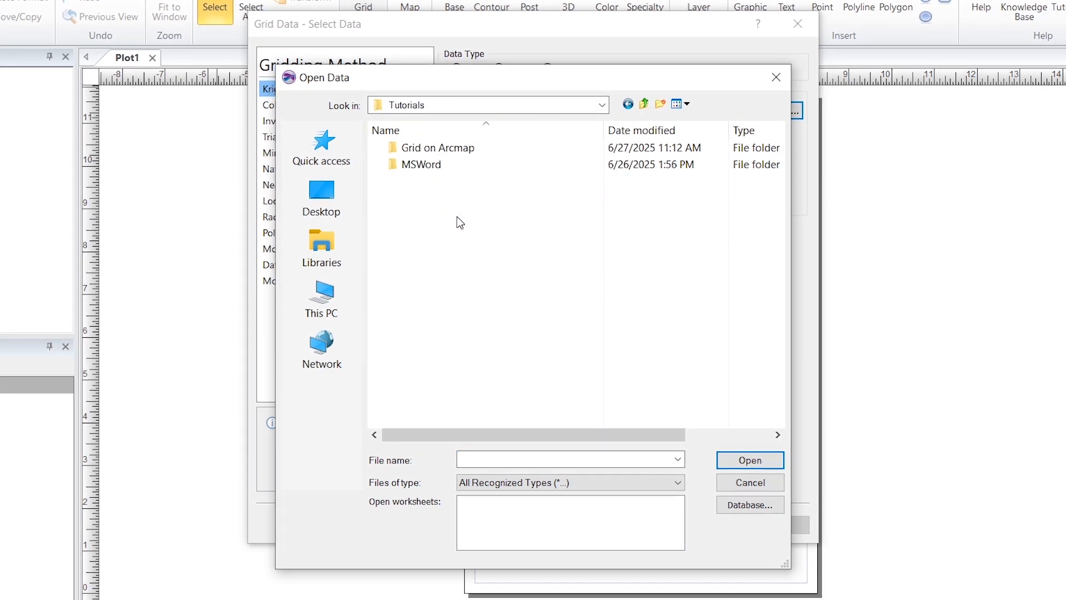
double_click(459, 147)
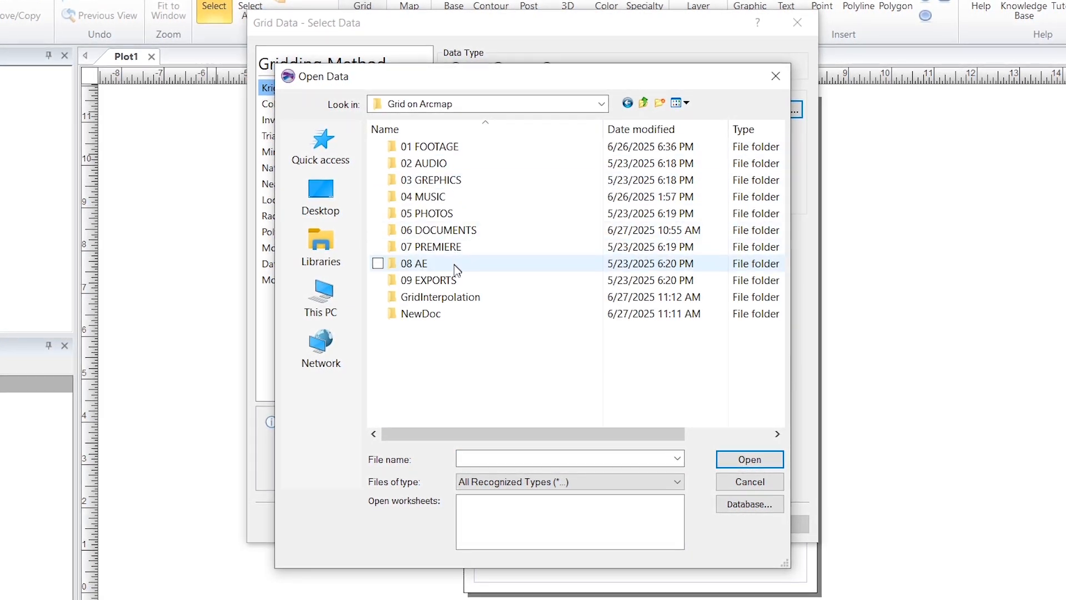
double_click(459, 296)
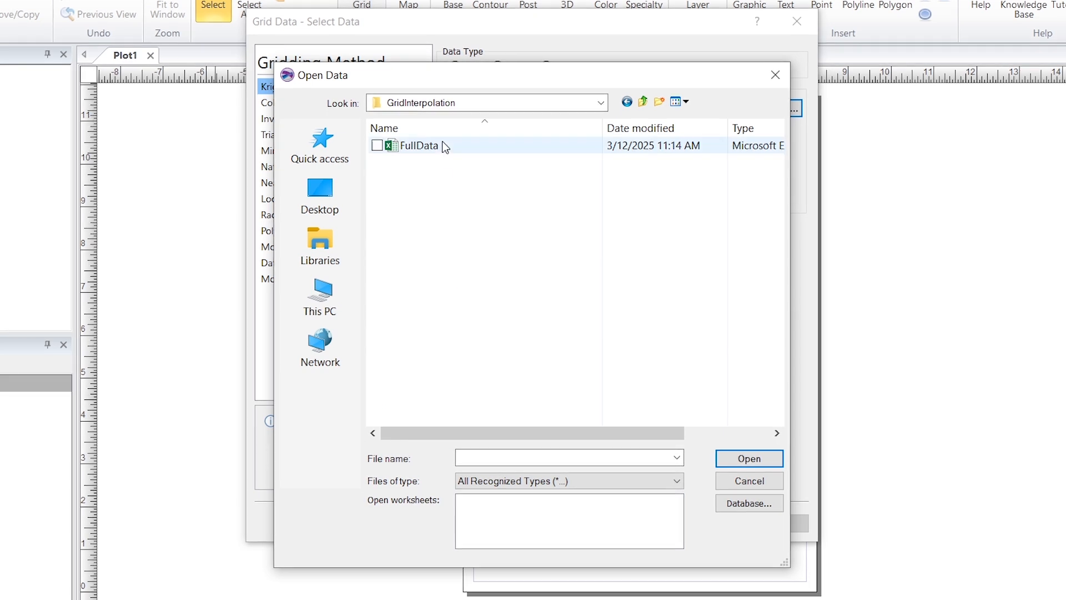
left_click(445, 146)
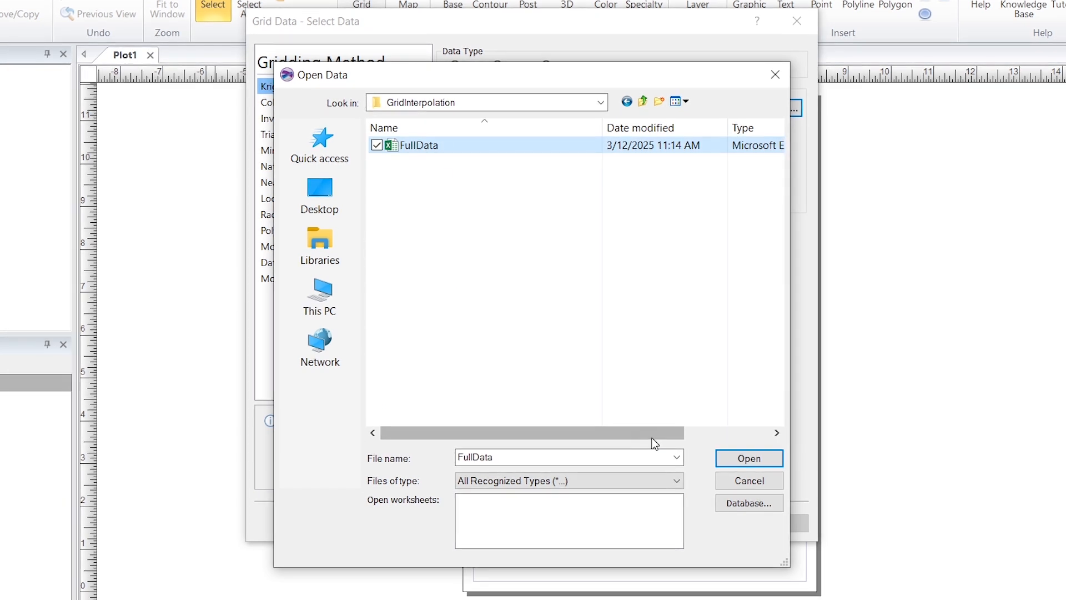
left_click(758, 463)
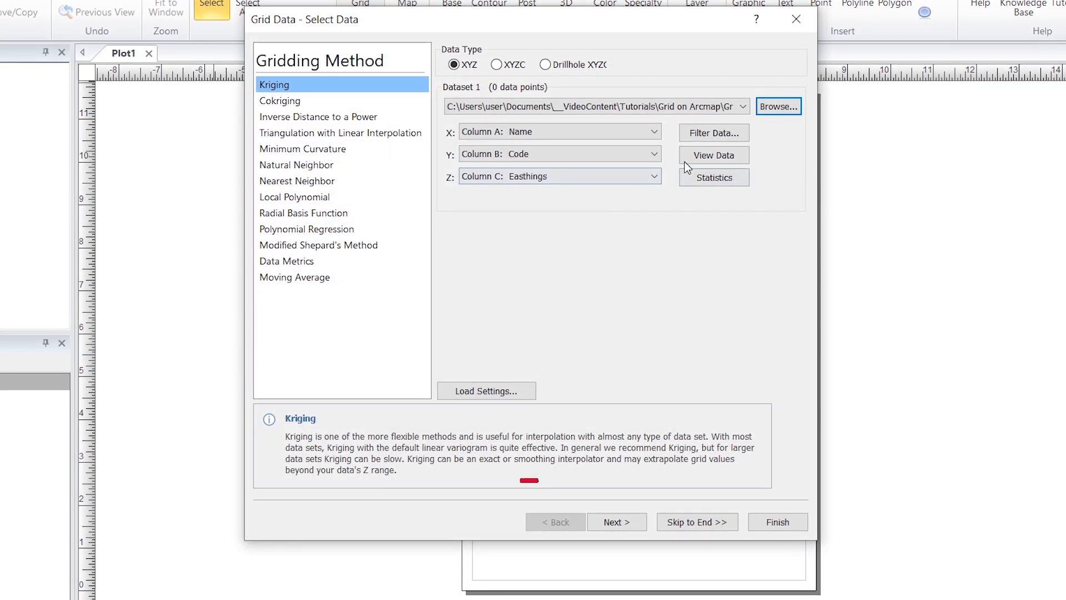
Assign the dataset columns: X to Easthings, Y to Northings and Z to Elevation.
left_click(619, 132)
left_click(582, 168)
left_click(604, 153)
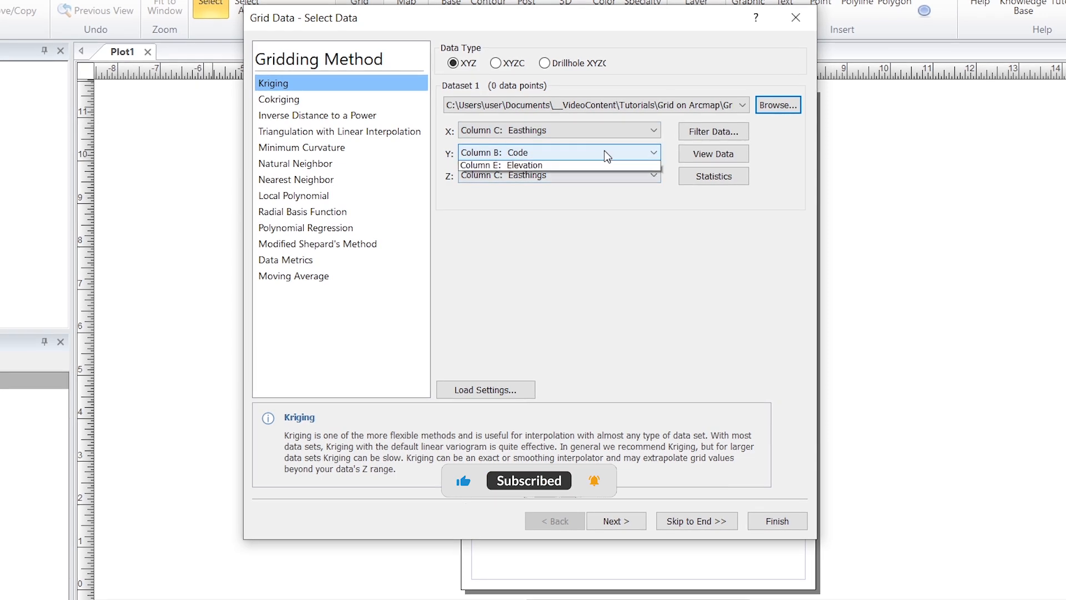
left_click(586, 196)
left_click(589, 174)
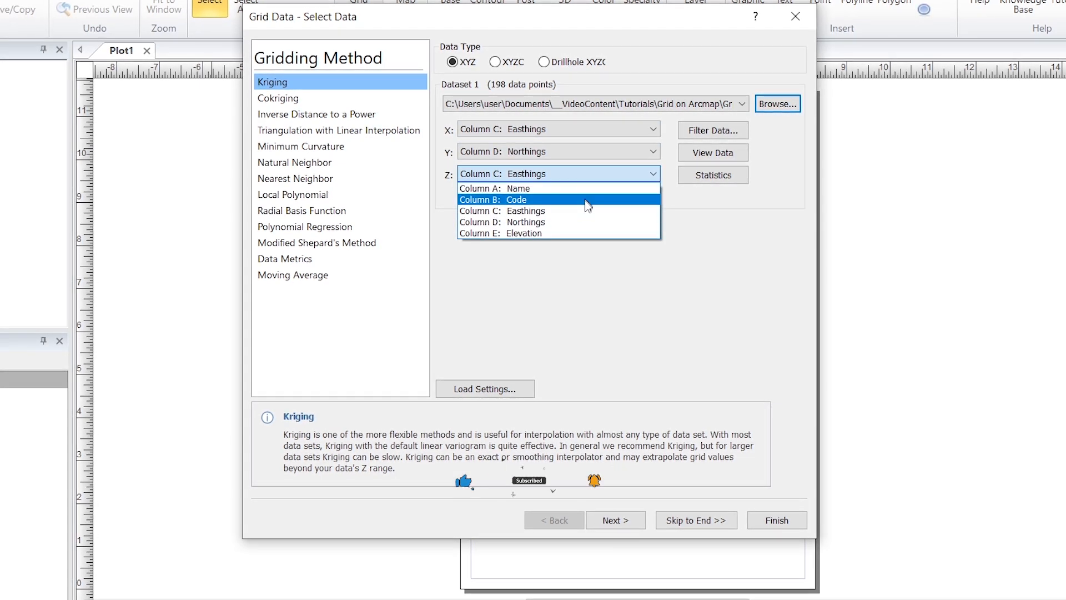
left_click(582, 230)
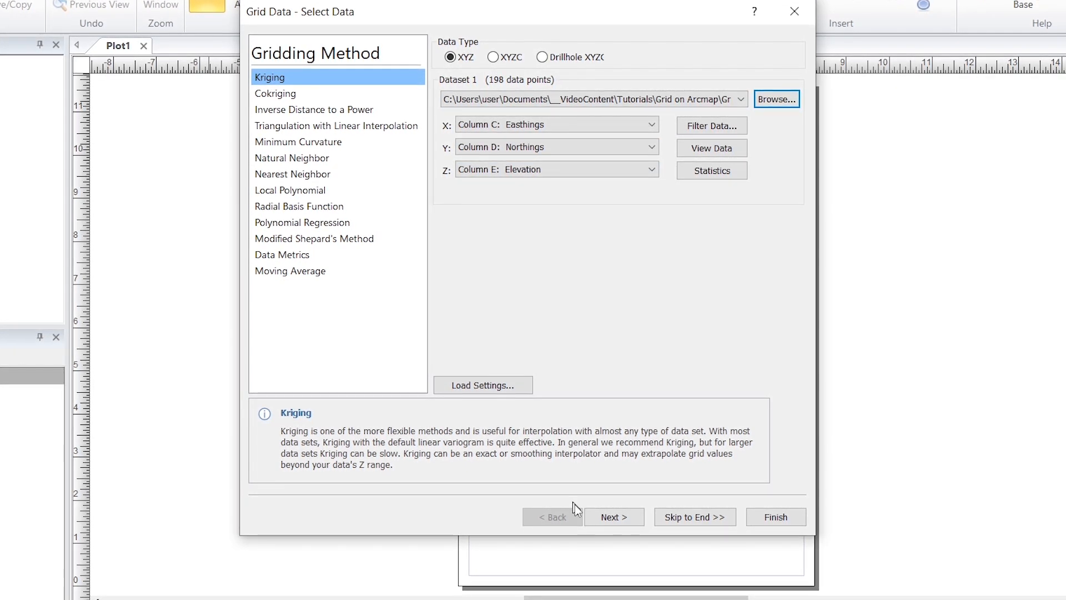
Keep the default kriging settings, set the output grid spacing to 10 in the X and Y directions, and generate the grid.
left_click(612, 519)
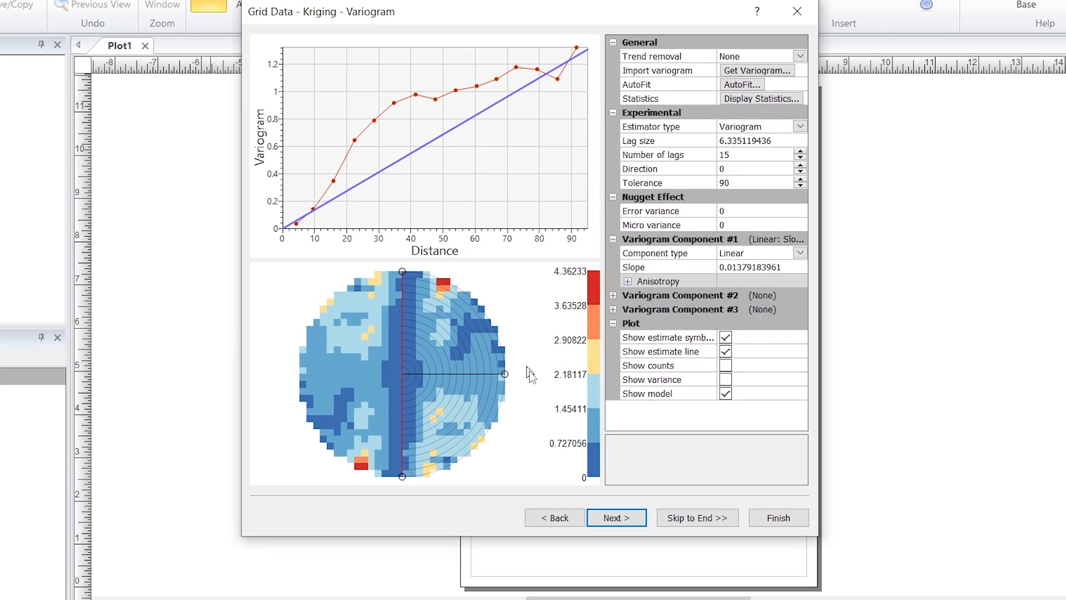
left_click(616, 518)
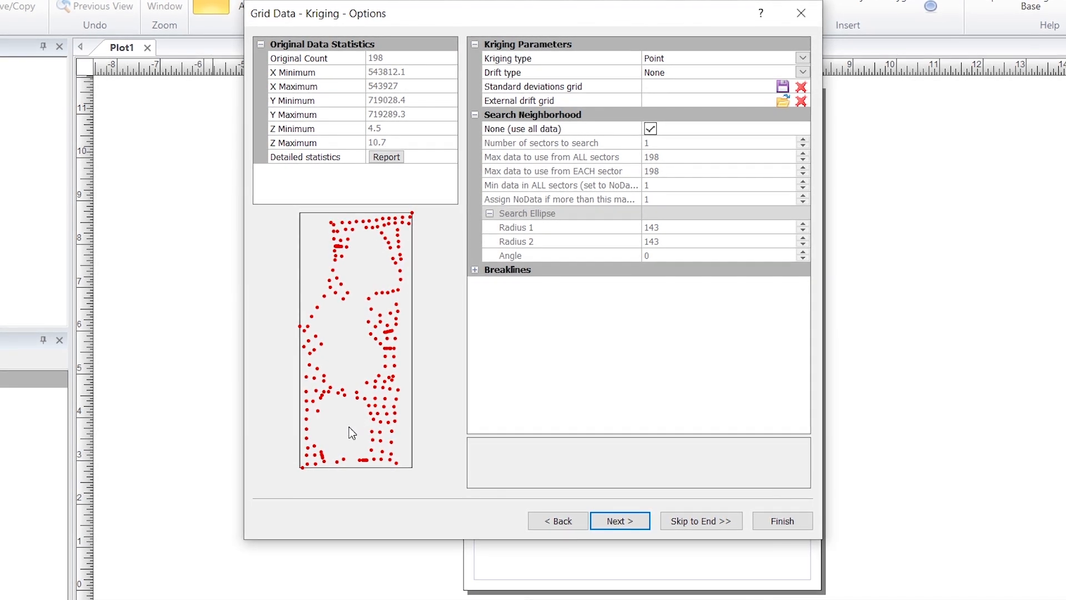
left_click(613, 523)
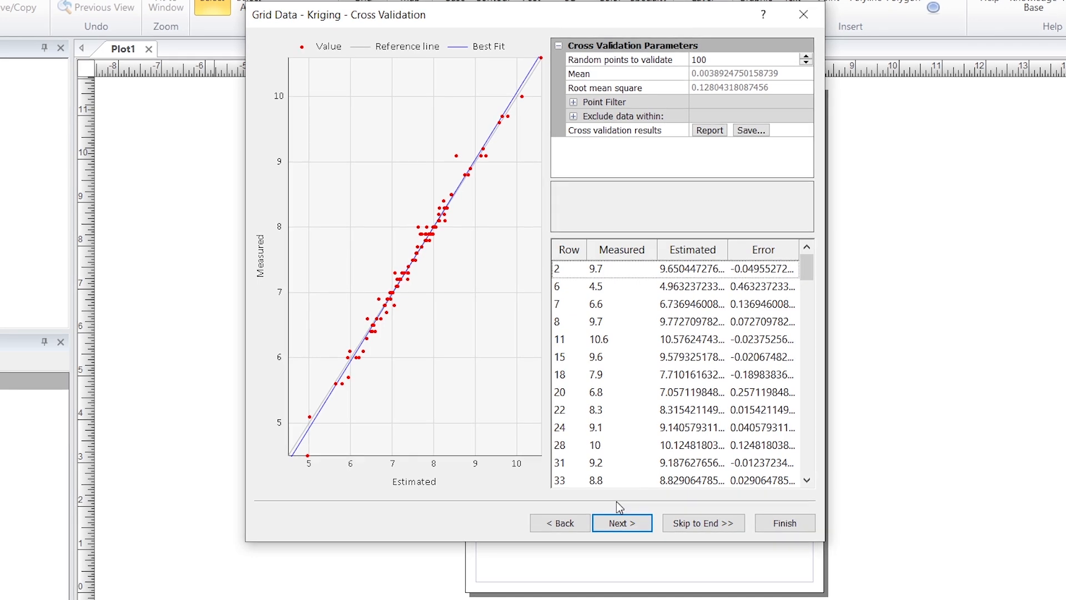
left_click(615, 524)
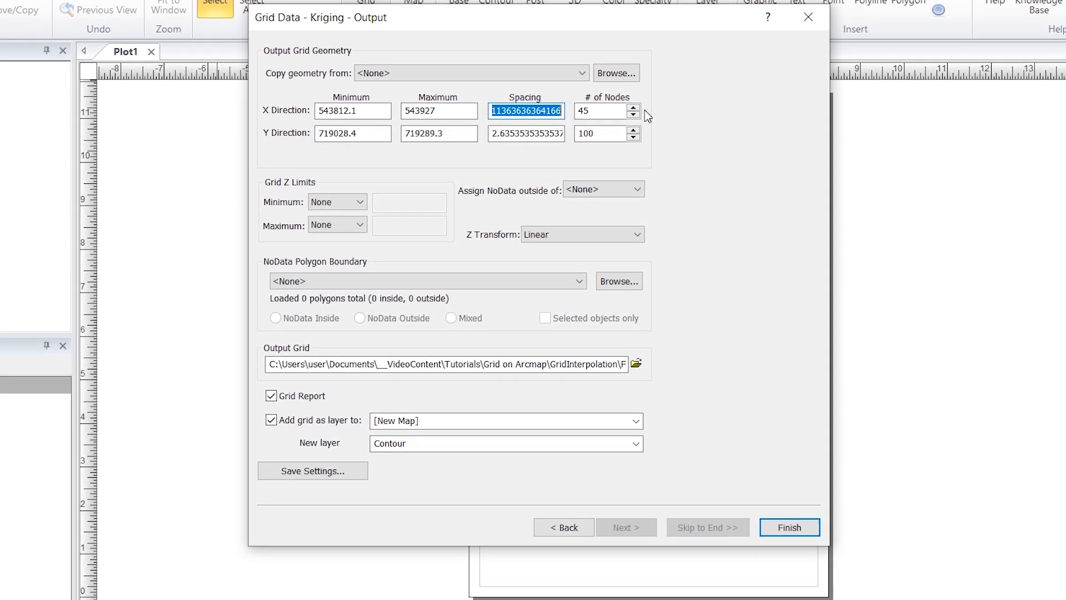
type("20")
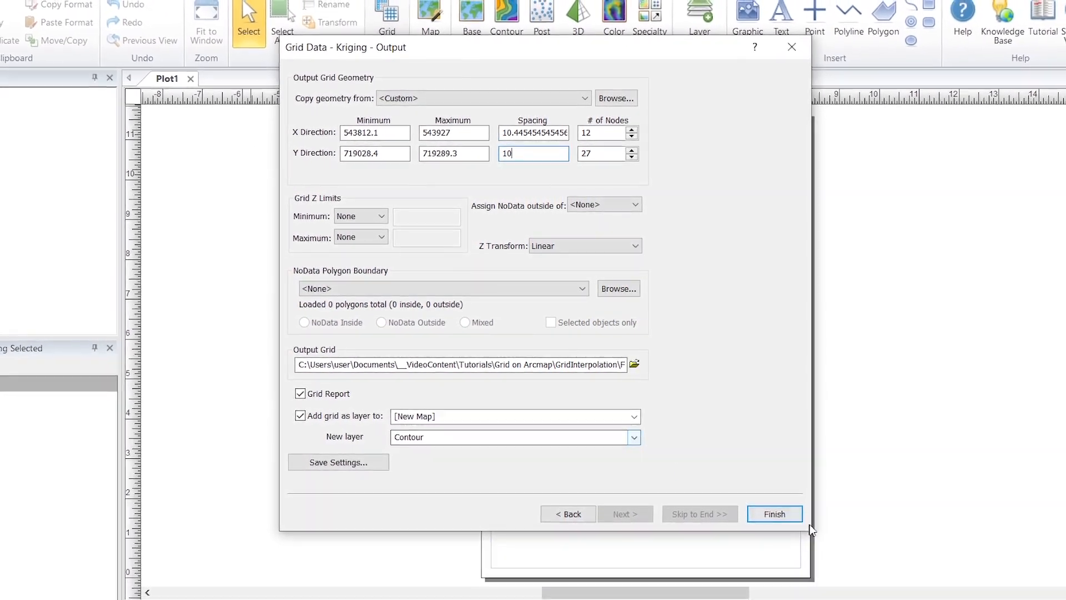
left_click(775, 514)
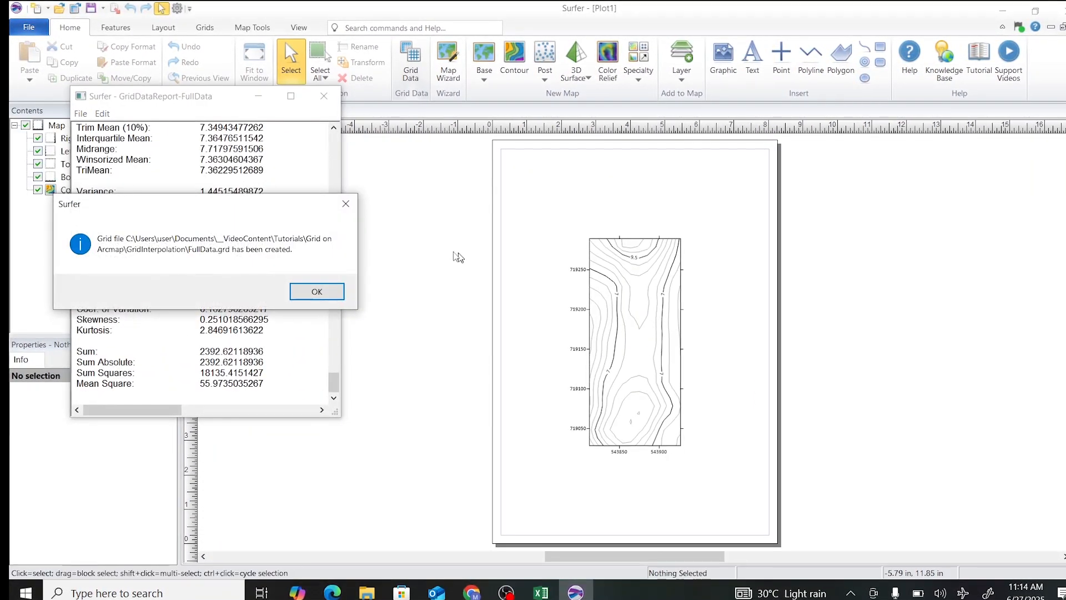
Dismiss the grid file notice and close the gridding report without saving it.
left_click(317, 291)
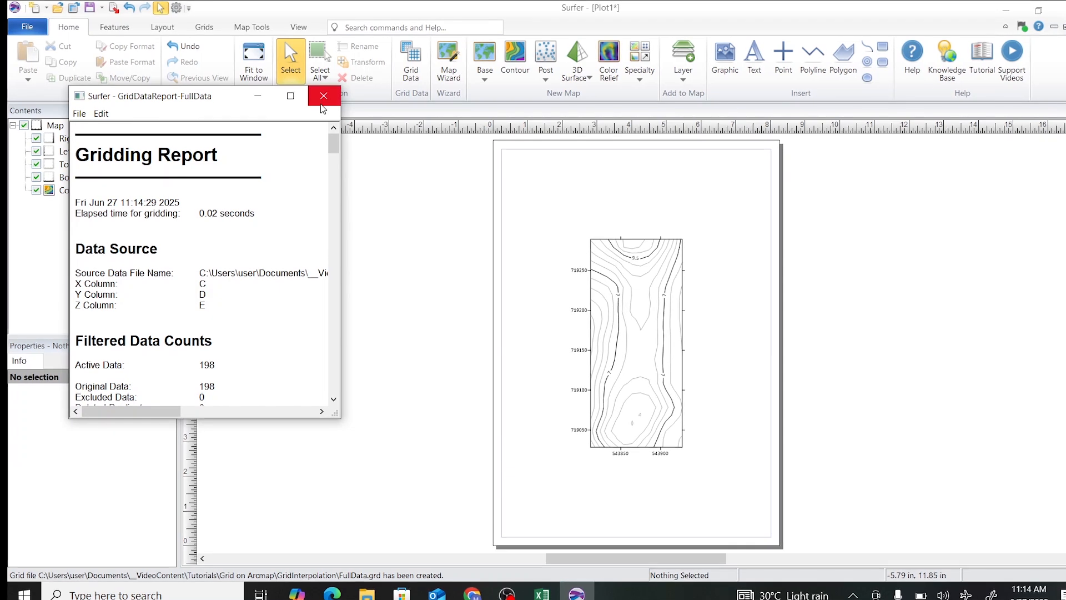
left_click(322, 97)
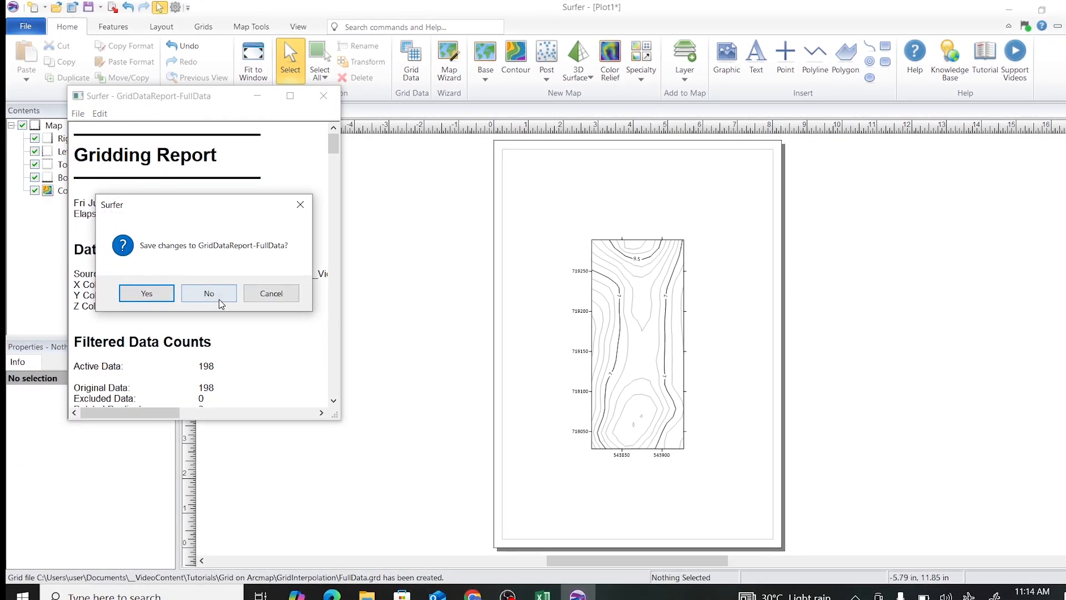
left_click(214, 298)
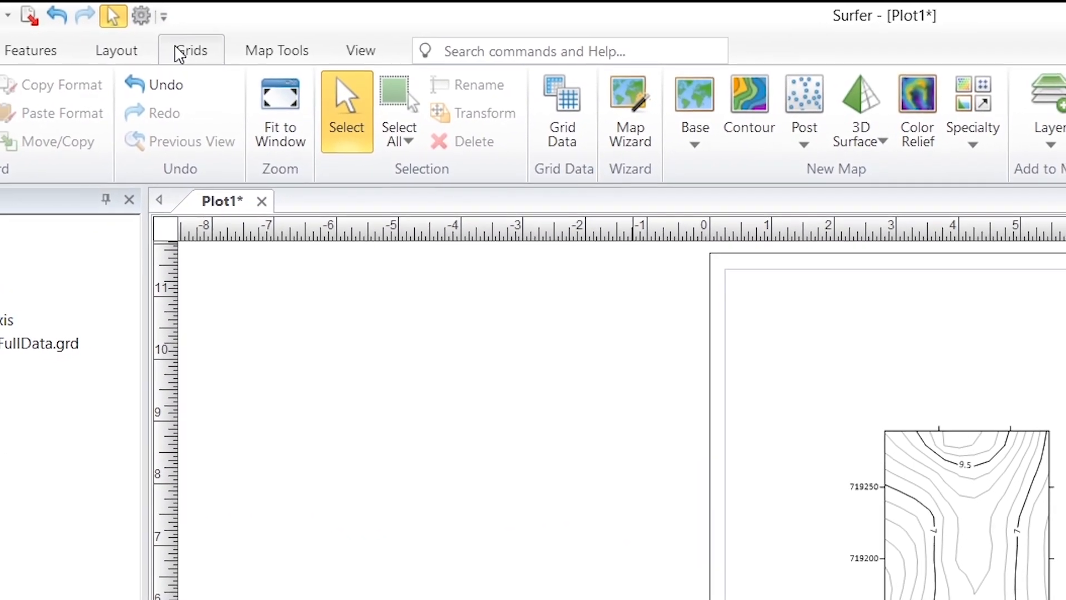
Convert the FullData grid to a DAT XYZ data file named out in the GridInterpolation folder, keeping the default export options.
left_click(182, 53)
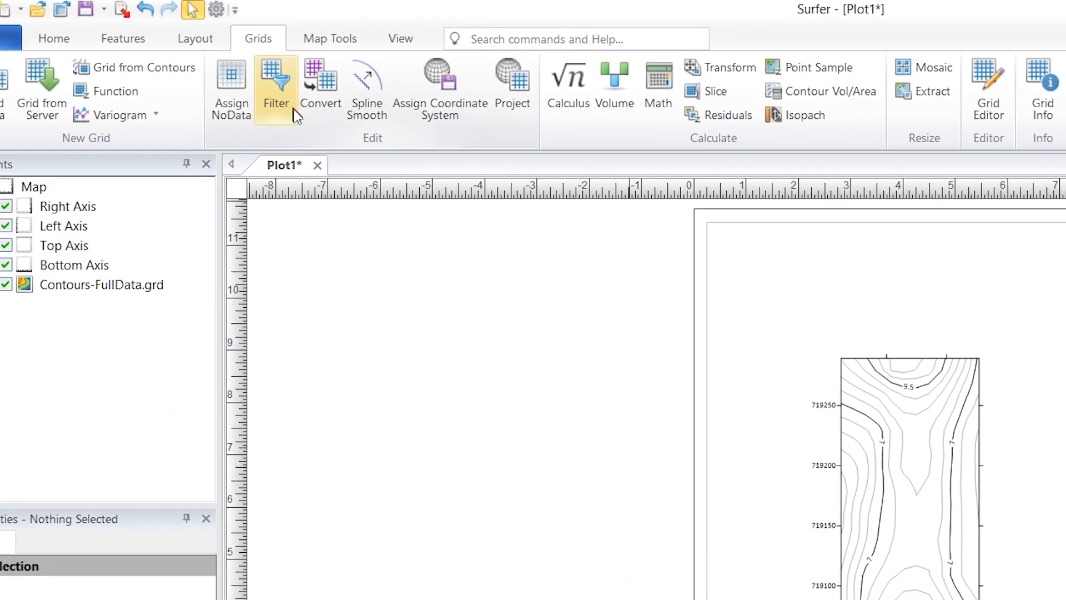
left_click(321, 95)
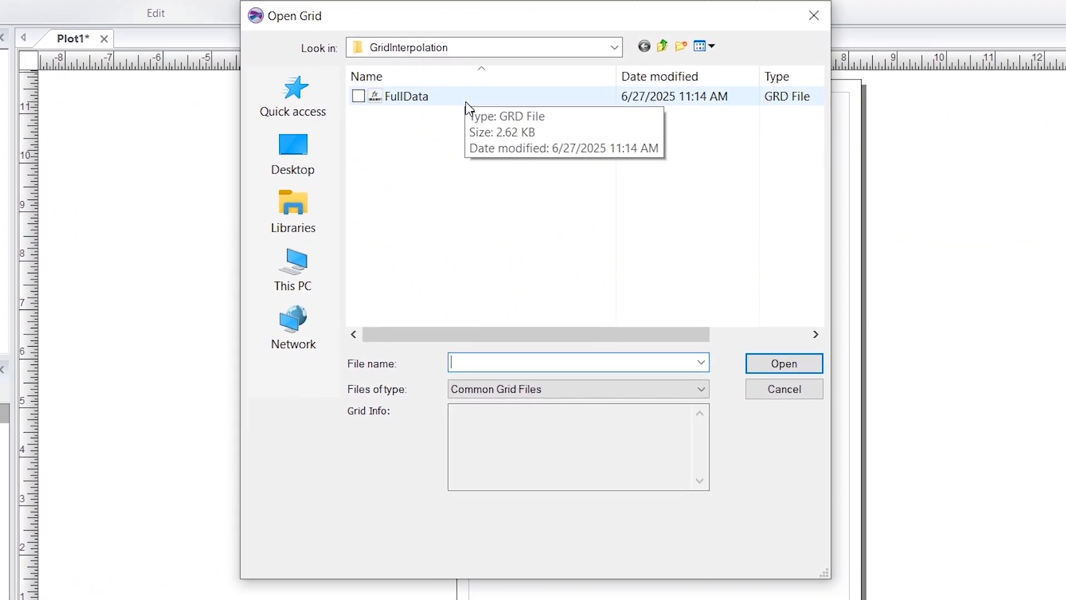
left_click(465, 99)
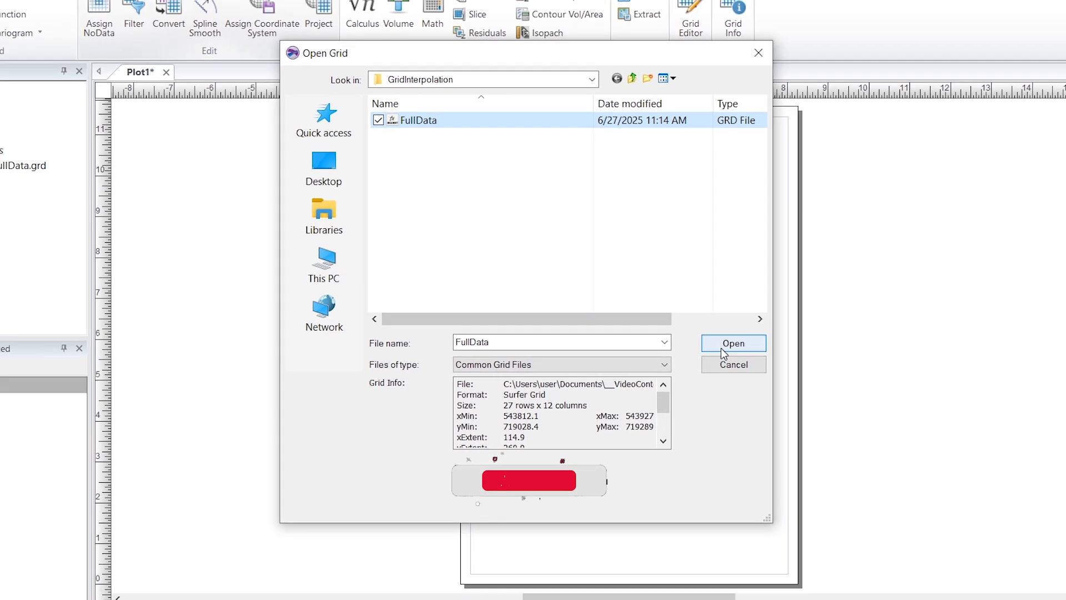
left_click(725, 349)
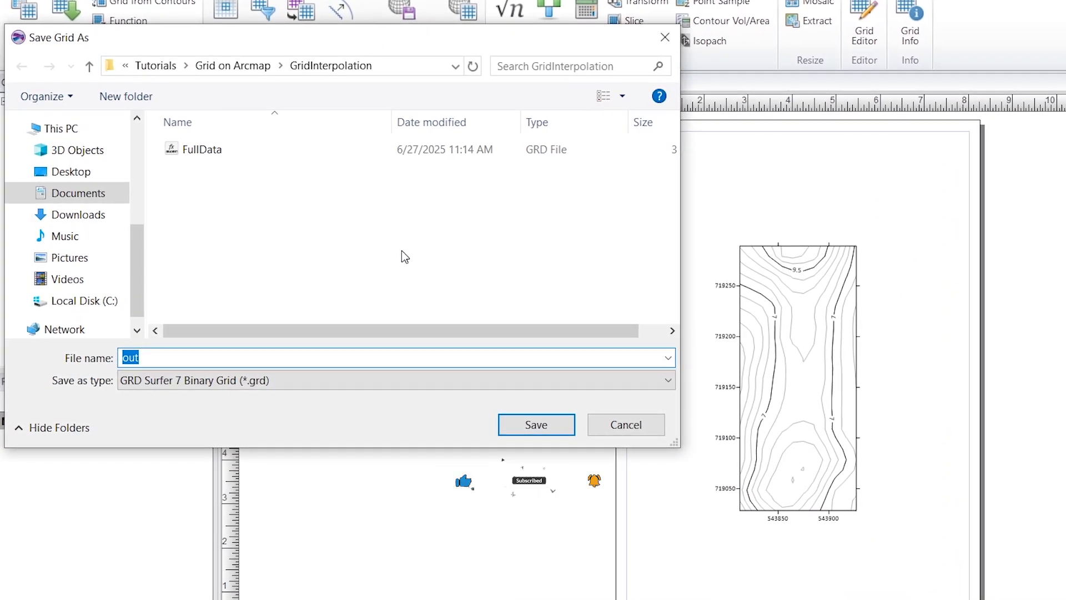
left_click(359, 380)
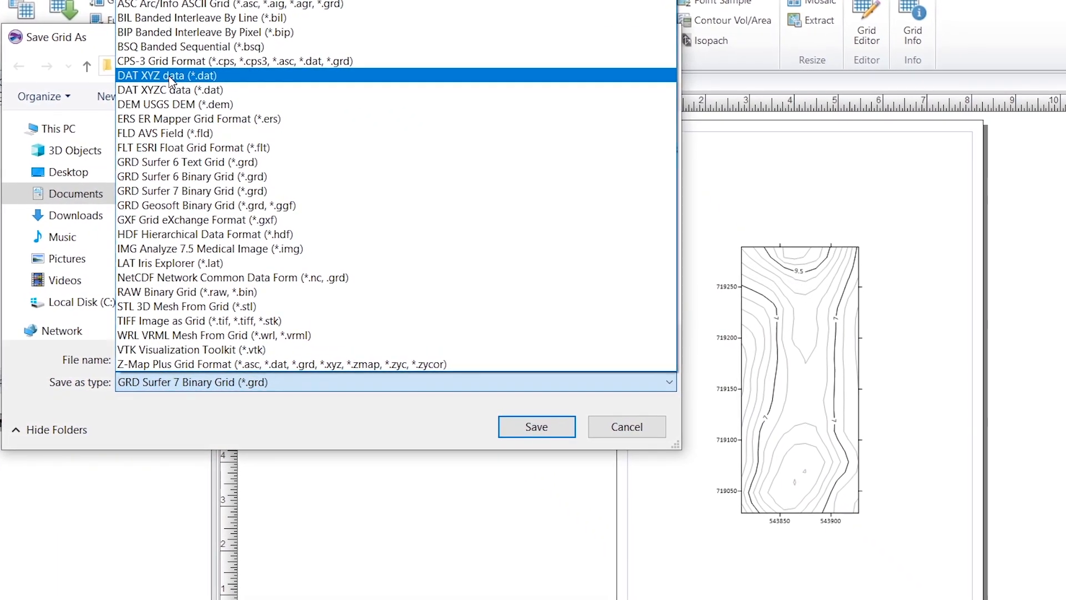
left_click(171, 80)
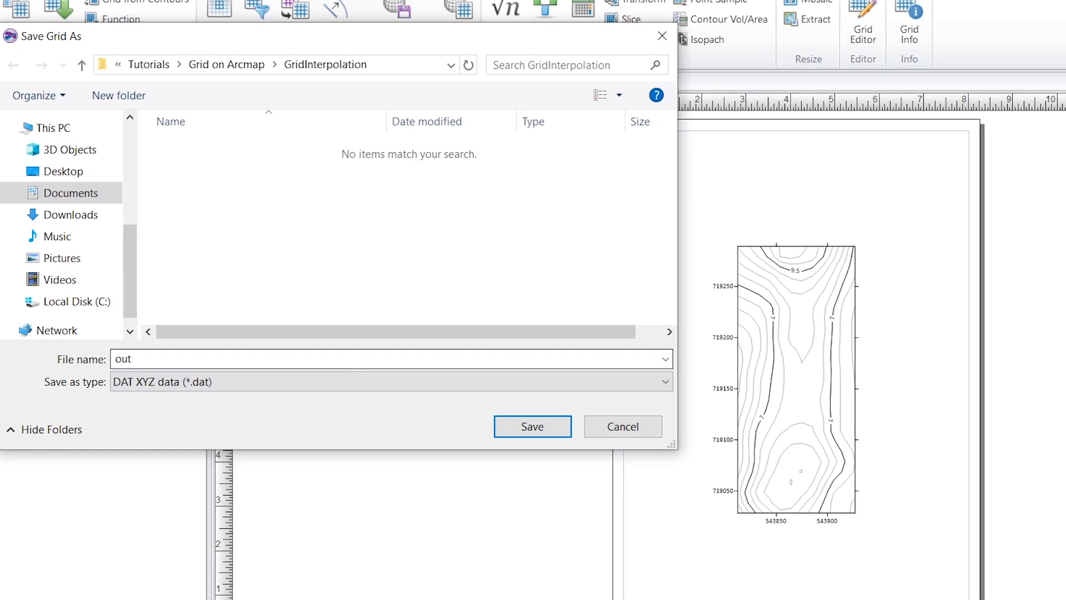
left_click(528, 428)
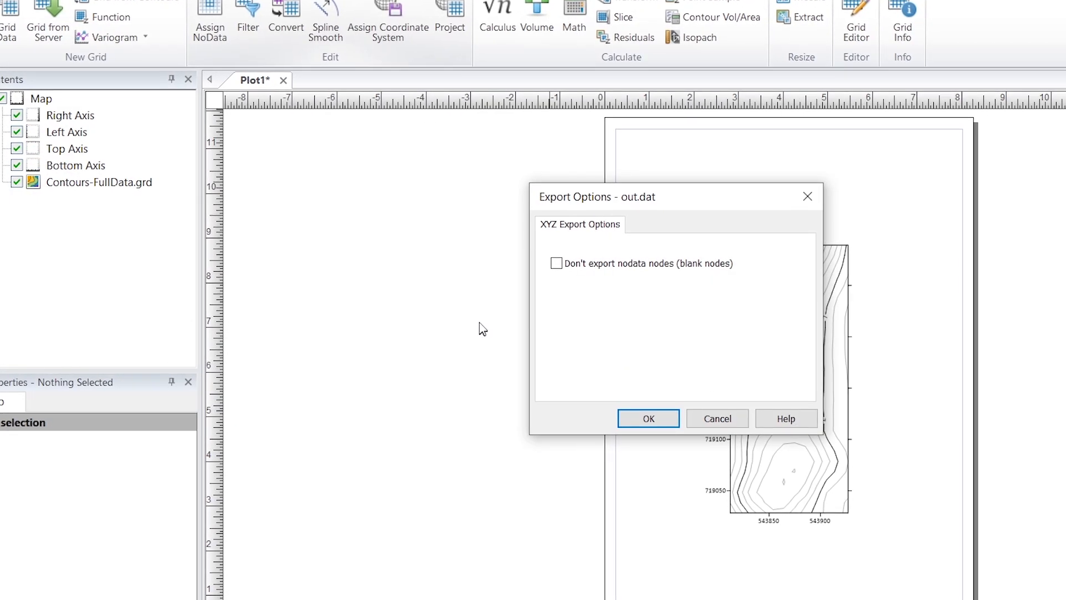
left_click(655, 419)
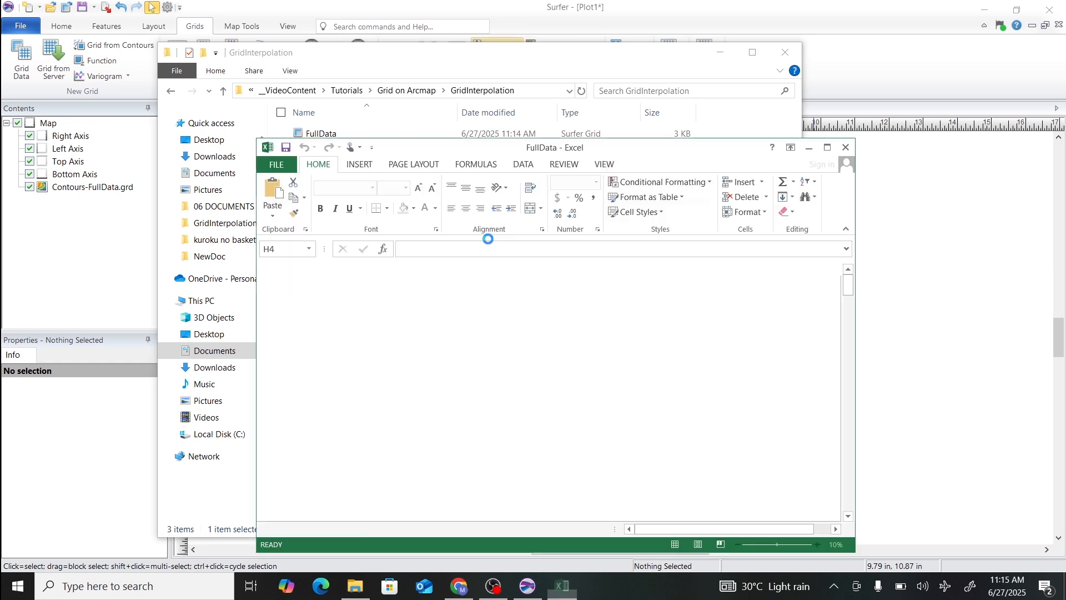
In Excel, highlight the last data row of the FullData workbook, row 199 (PT198), with the Neutral cell style.
left_click(830, 147)
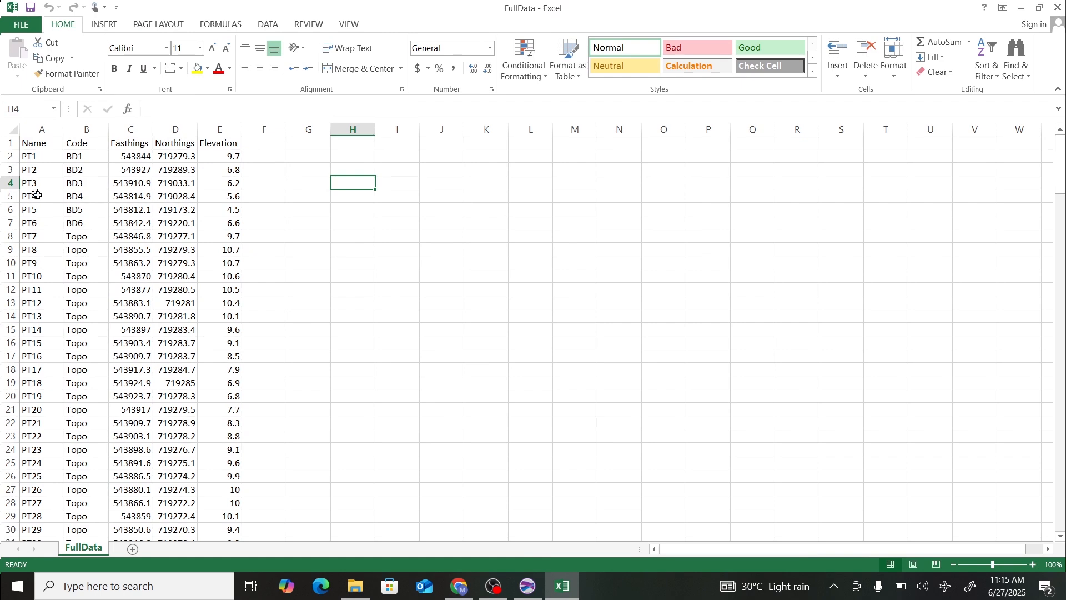
scroll(431, 267, "down", 4)
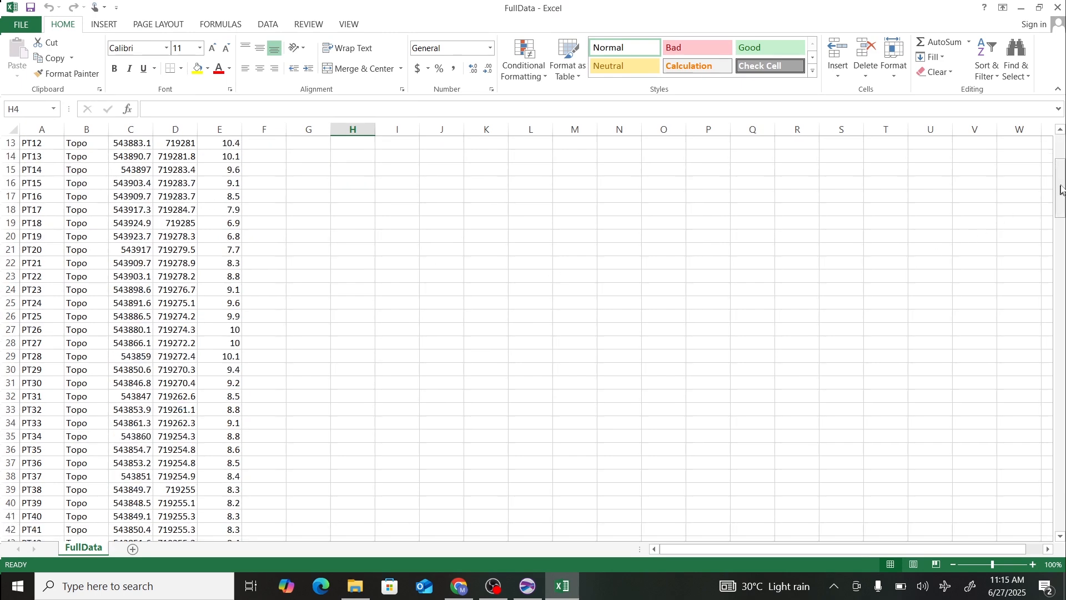
left_click_drag(1061, 193, 1060, 503)
scroll(178, 418, "down", 5)
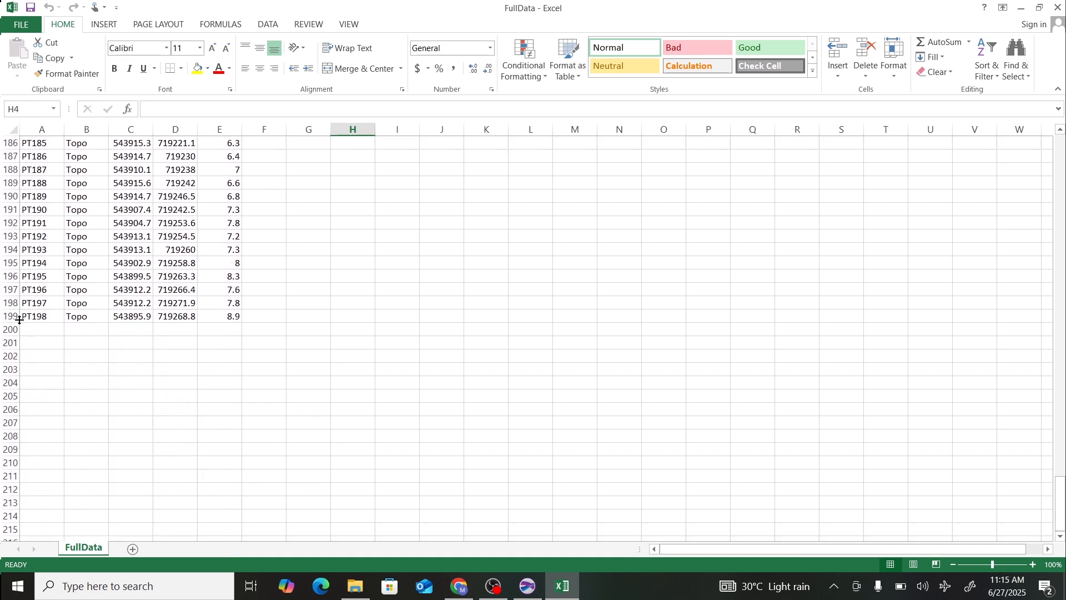
left_click(11, 290)
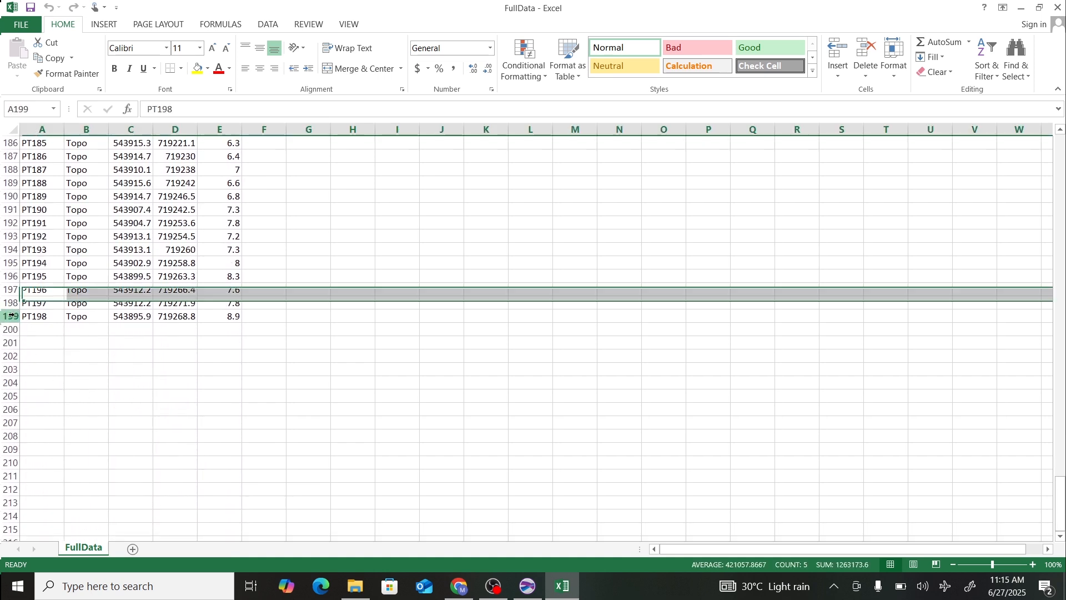
left_click(11, 316)
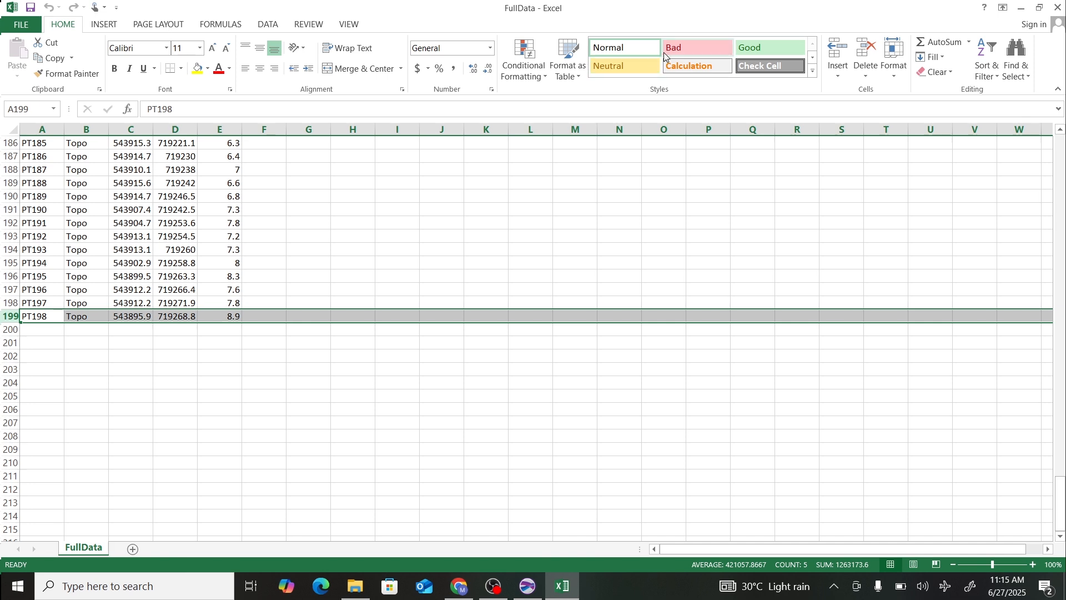
left_click(626, 70)
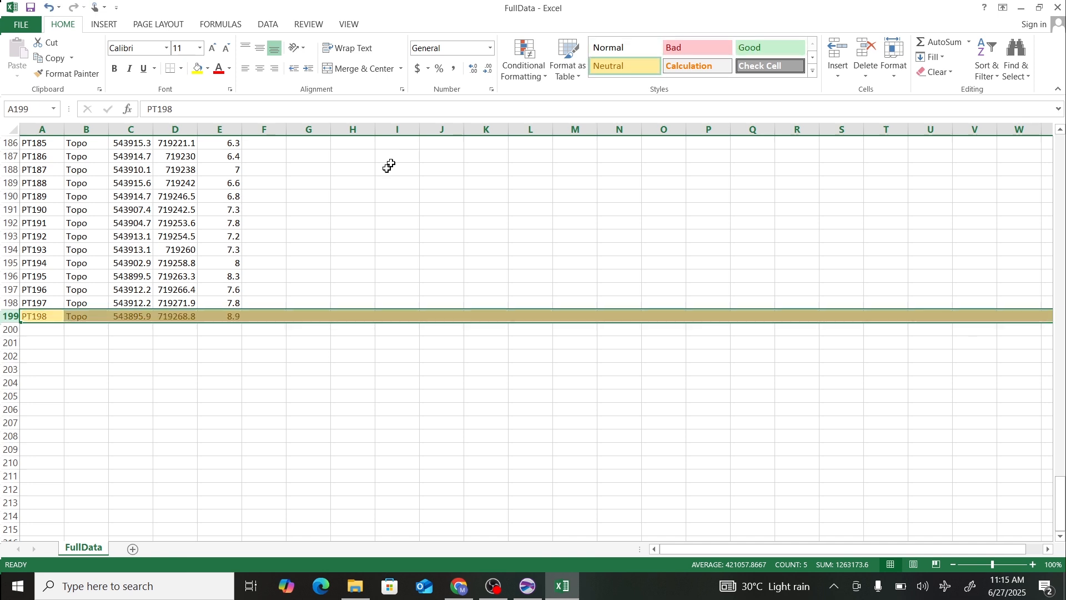
left_click(371, 198)
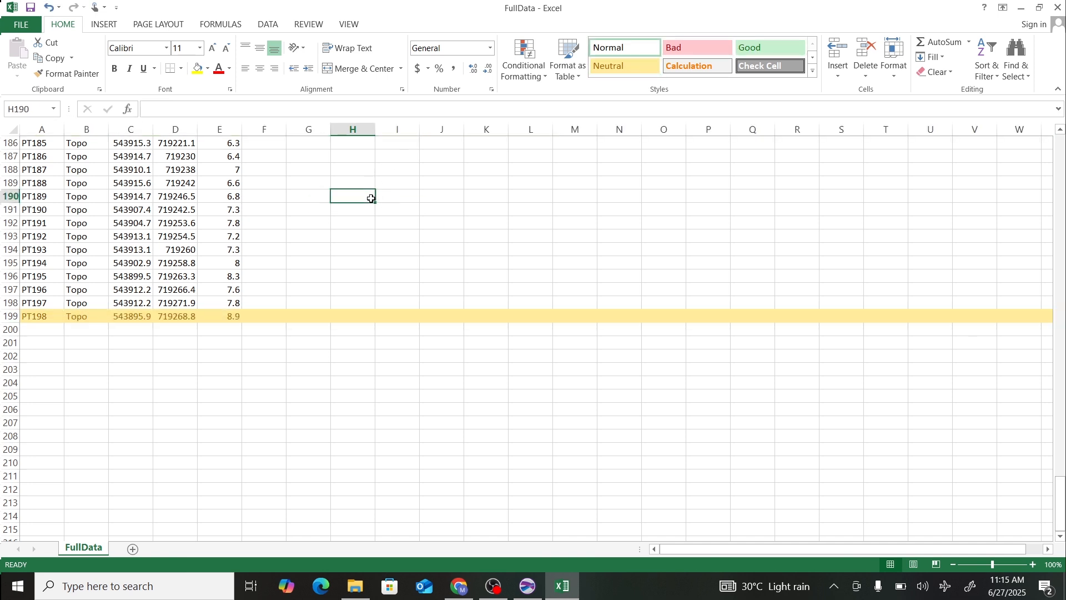
Show all file types in the GridInterpolation folder and open out.dat in Excel.
left_click(6, 24)
left_click(51, 100)
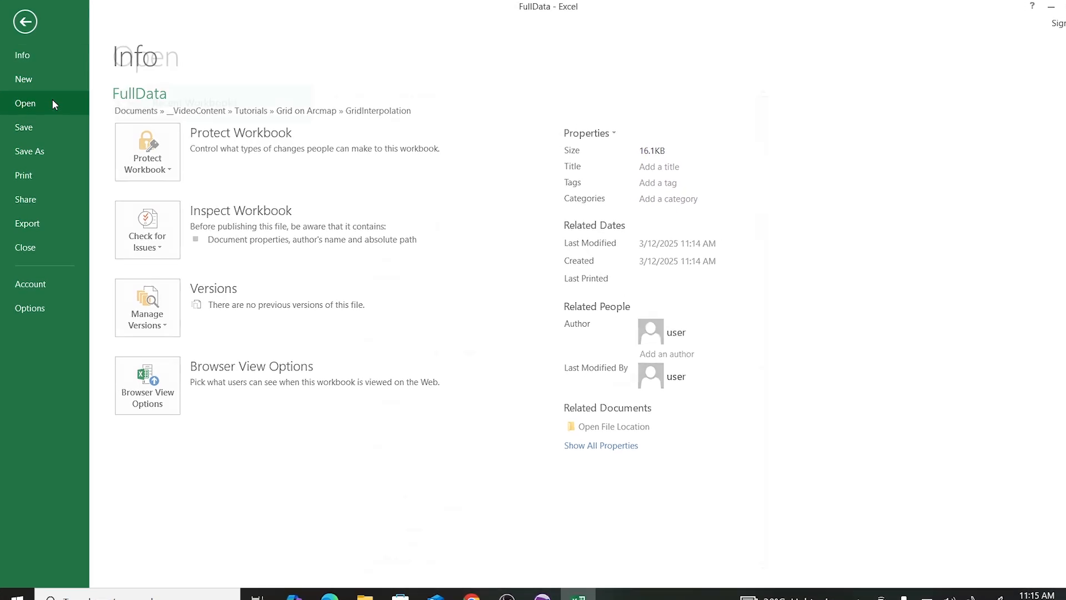
left_click(223, 187)
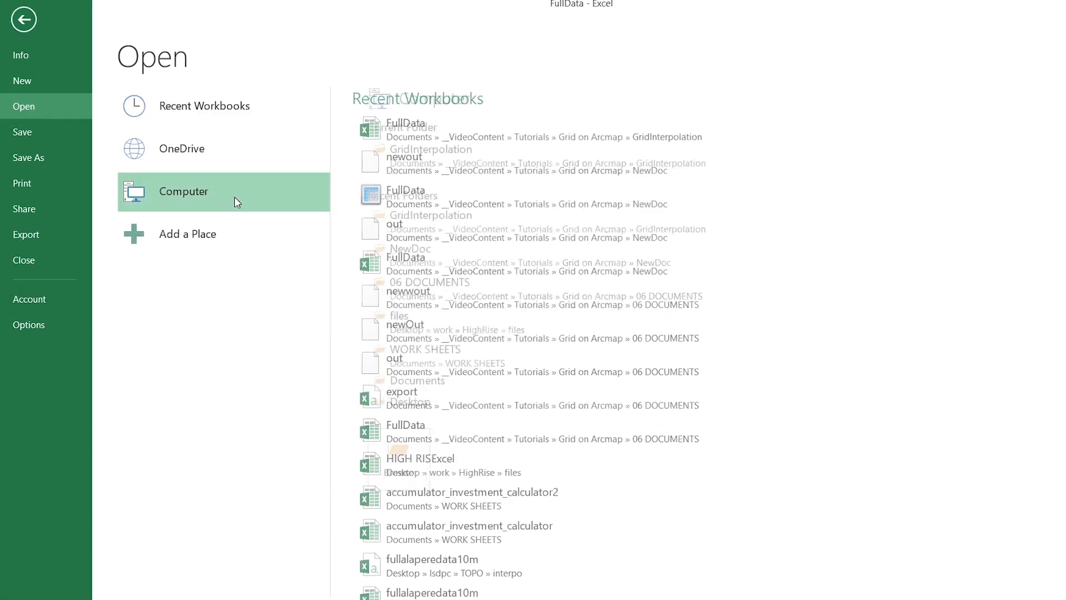
left_click(413, 161)
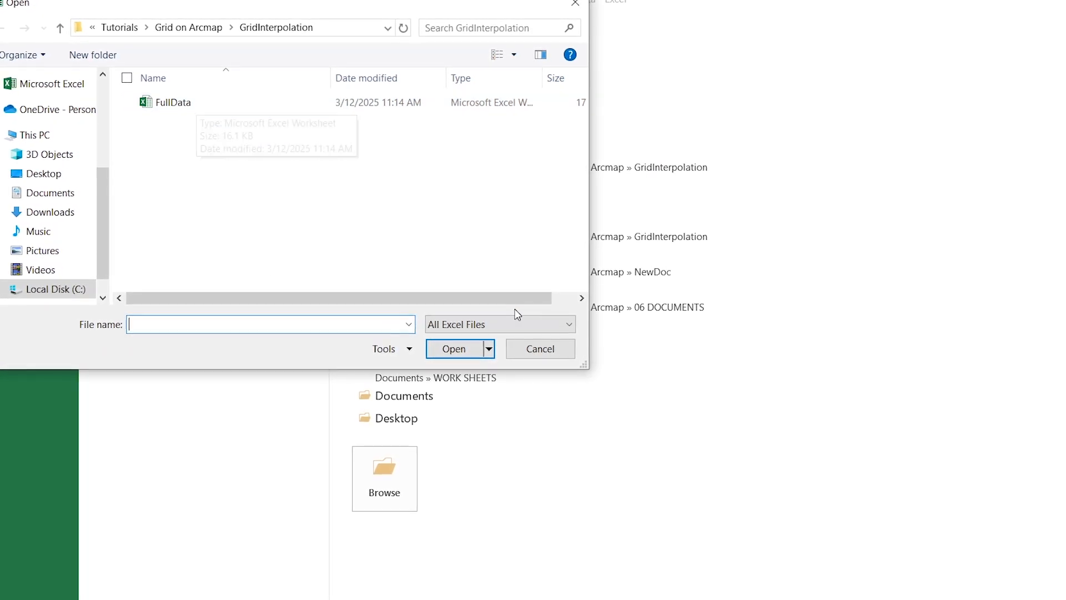
left_click(502, 324)
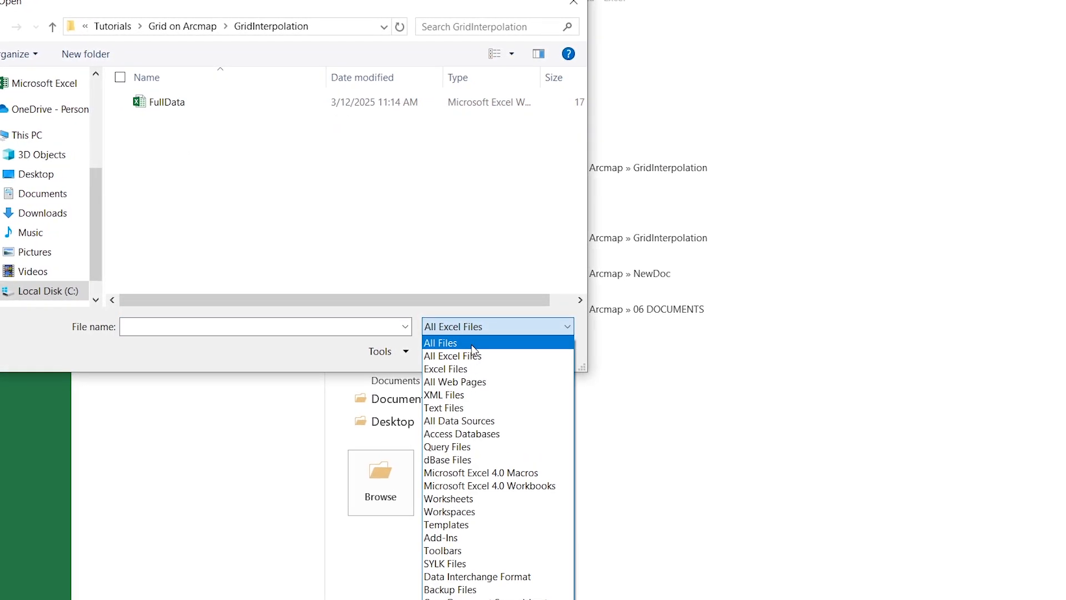
left_click(471, 344)
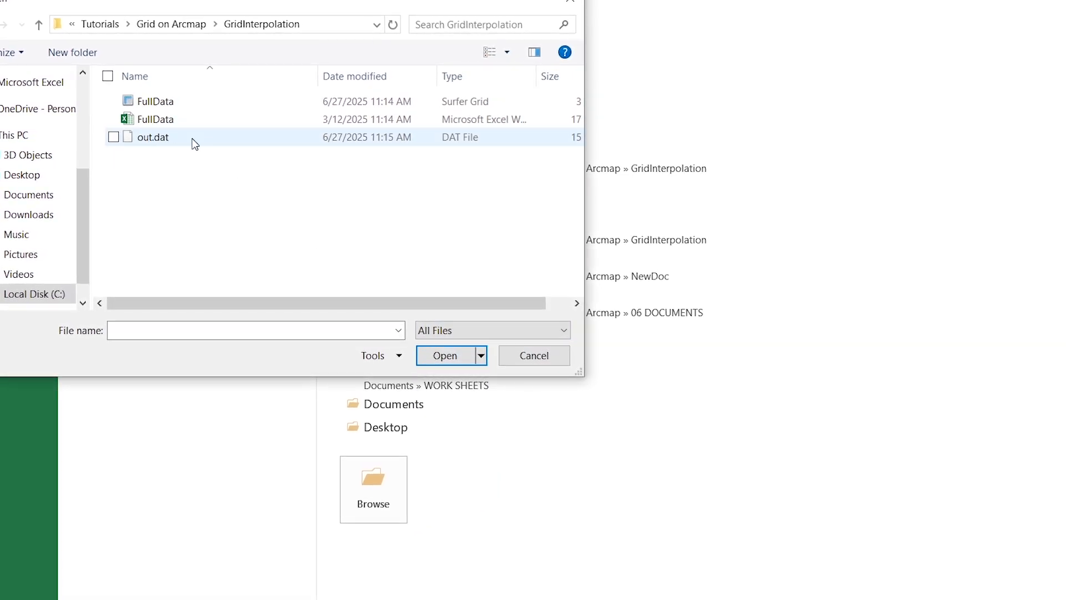
left_click(173, 142)
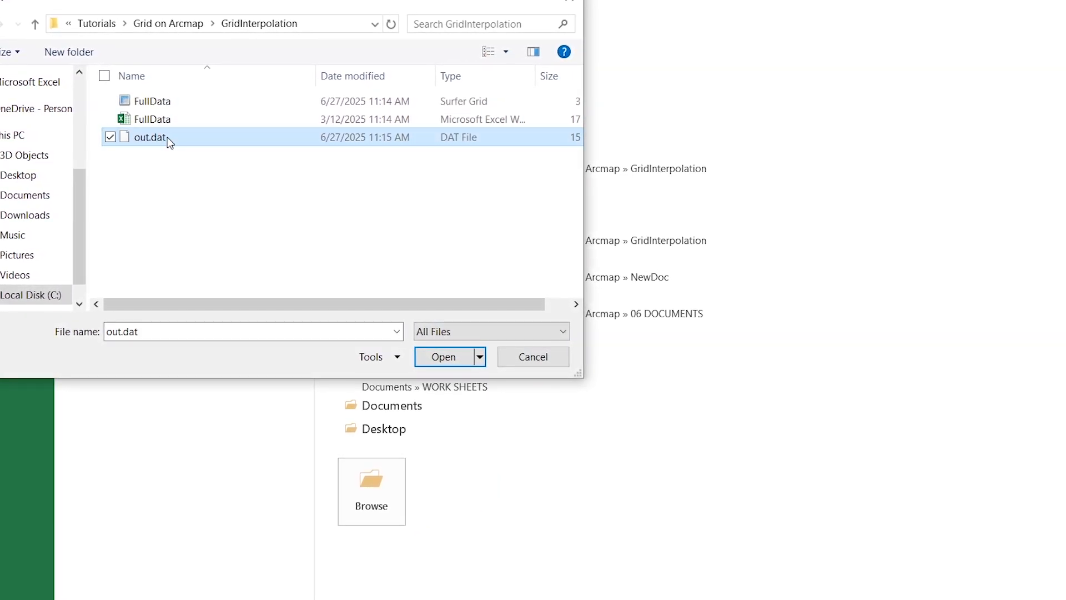
left_click(443, 359)
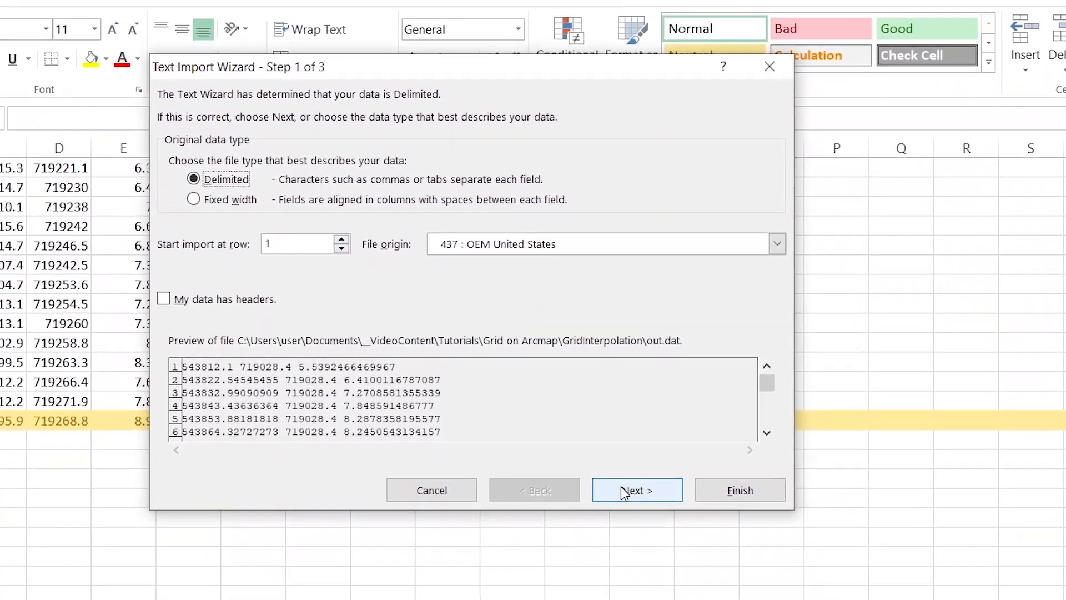
Import the text as delimited data from row 1, using tab and space delimiters and the General column format.
left_click(634, 430)
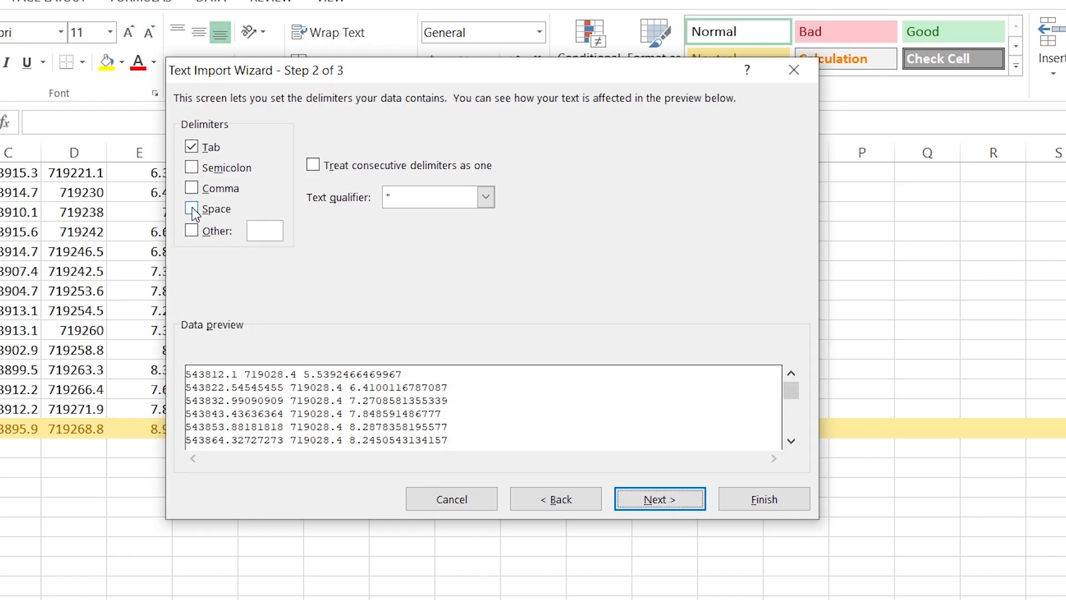
left_click(192, 209)
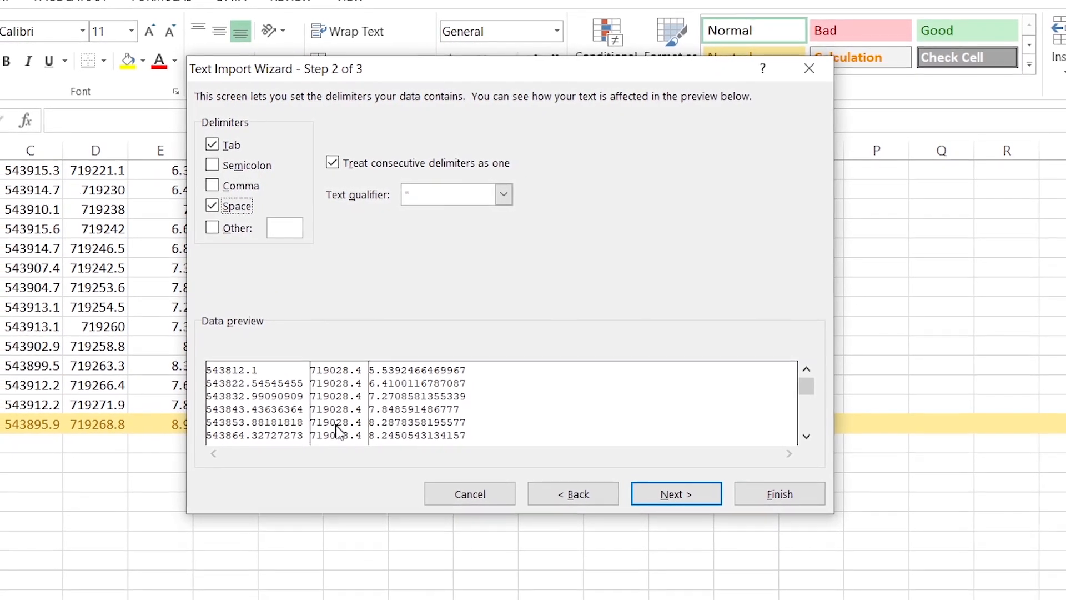
left_click(694, 492)
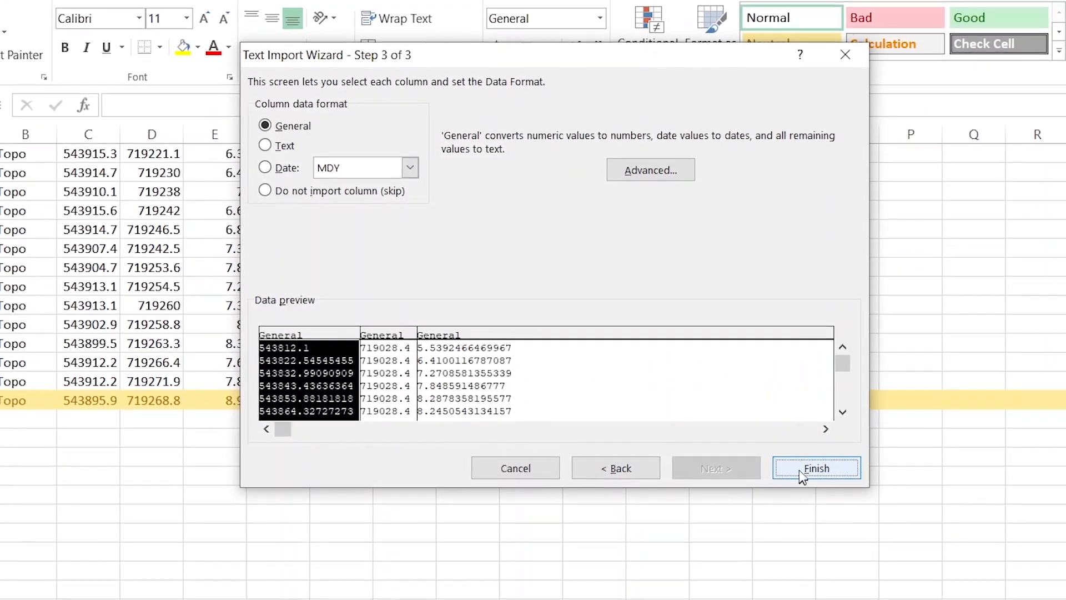
left_click(799, 469)
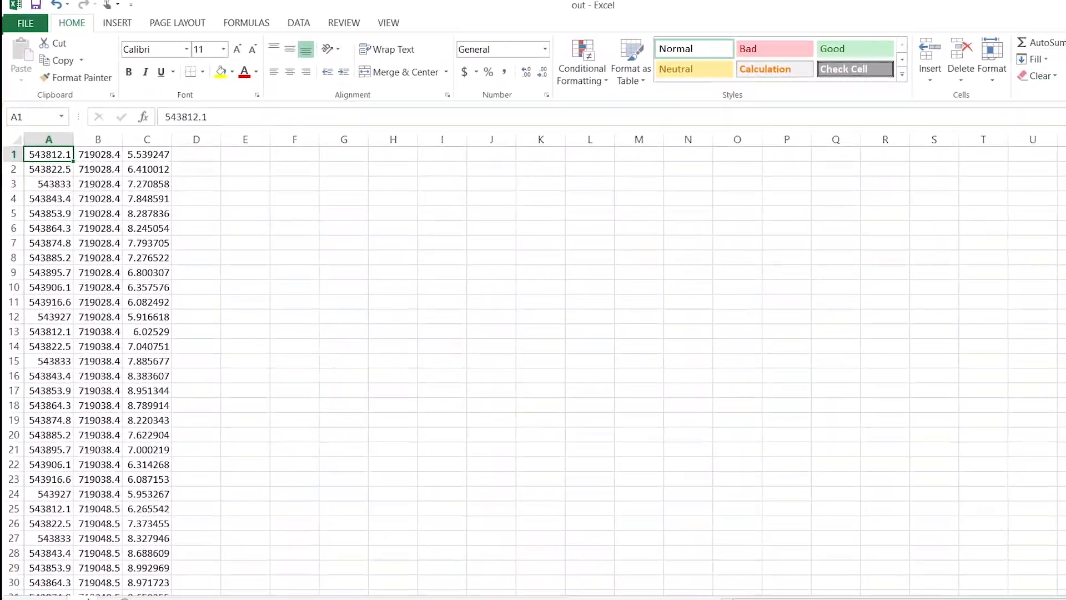
Highlight the last data row of the out workbook, row 324, with the Neutral cell style.
scroll(533, 356, "down", 20)
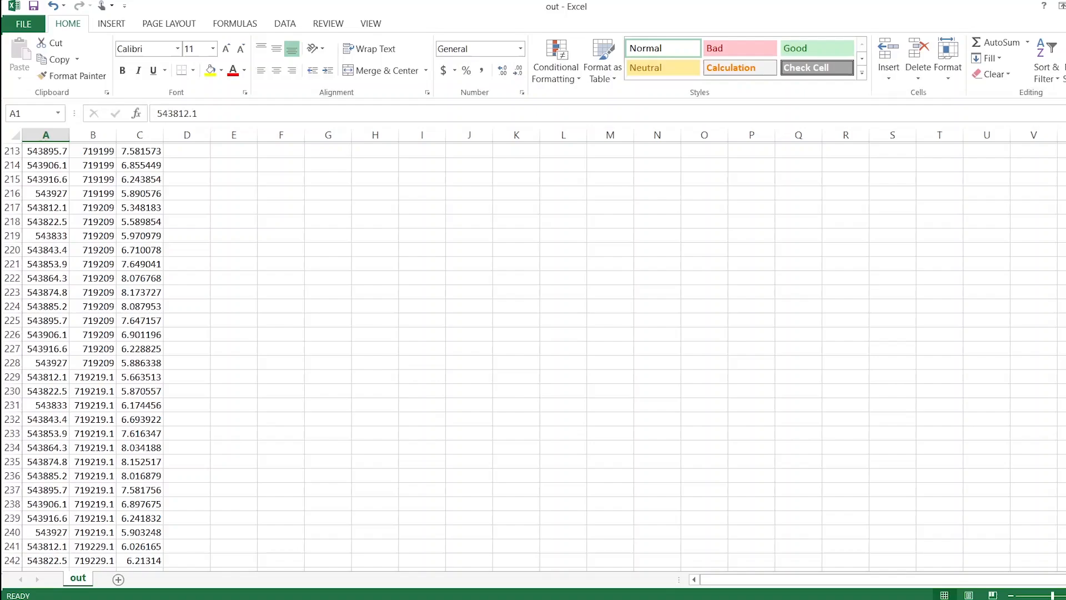
scroll(670, 504, "down", 20)
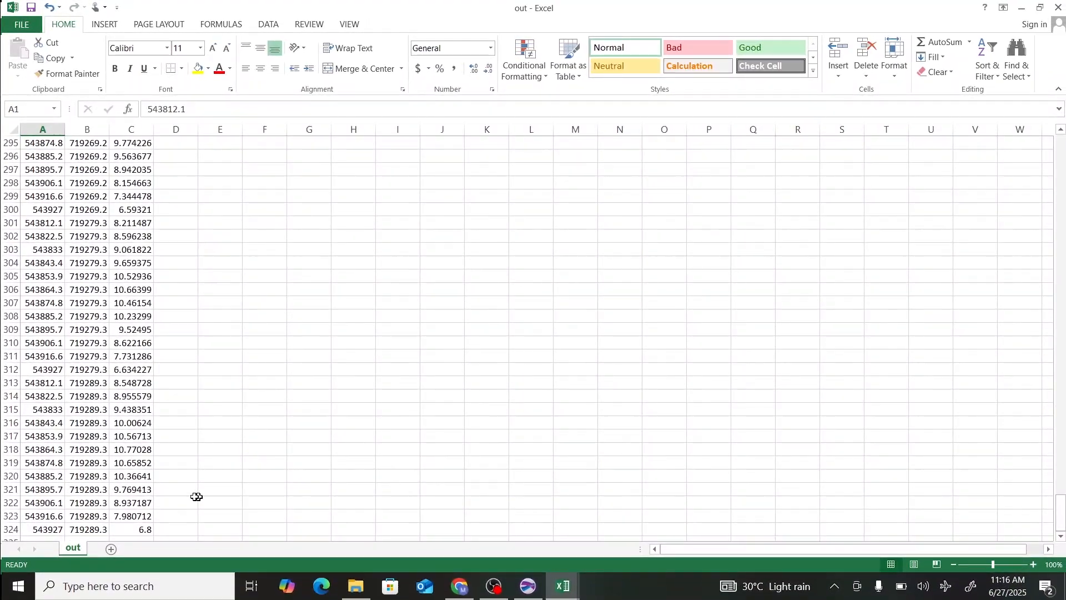
left_click(7, 317)
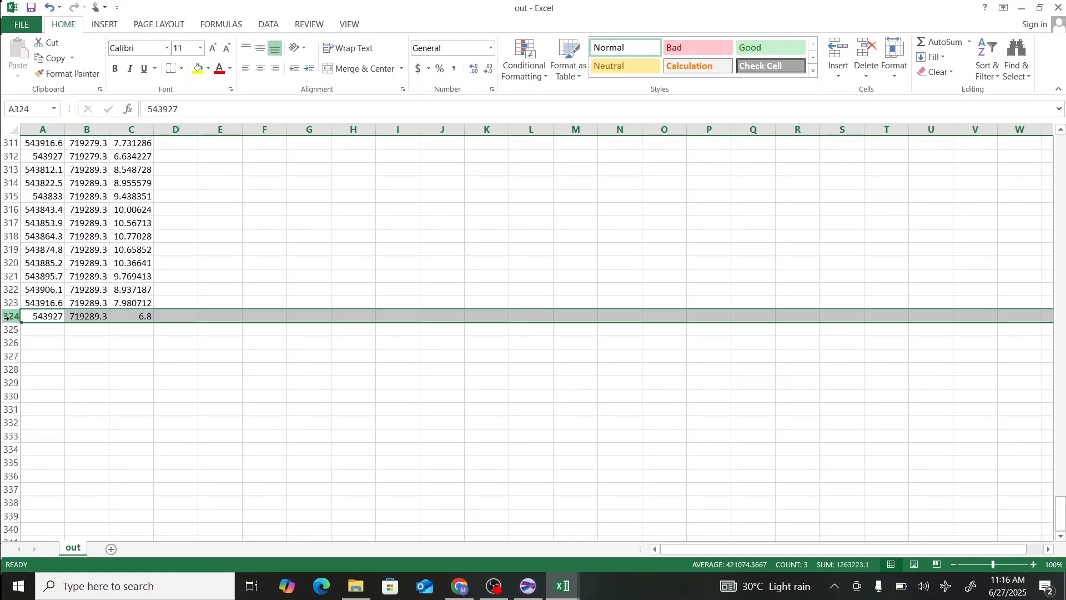
left_click(600, 66)
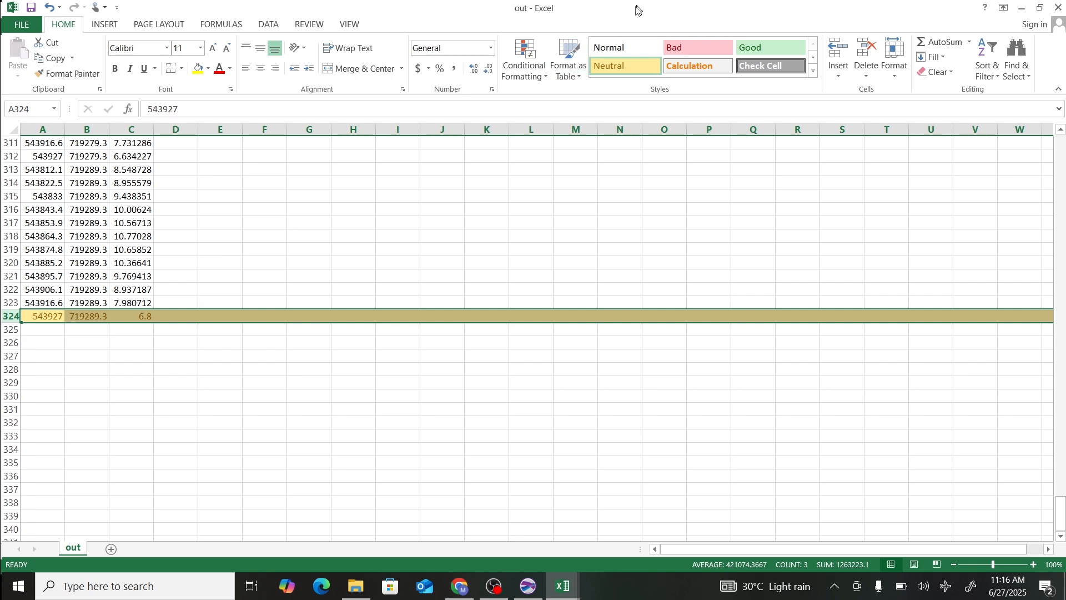
Arrange the out and FullData workbooks side by side and compare their rows from the highlighted last rows upward.
left_click_drag(637, 10, 1063, 8)
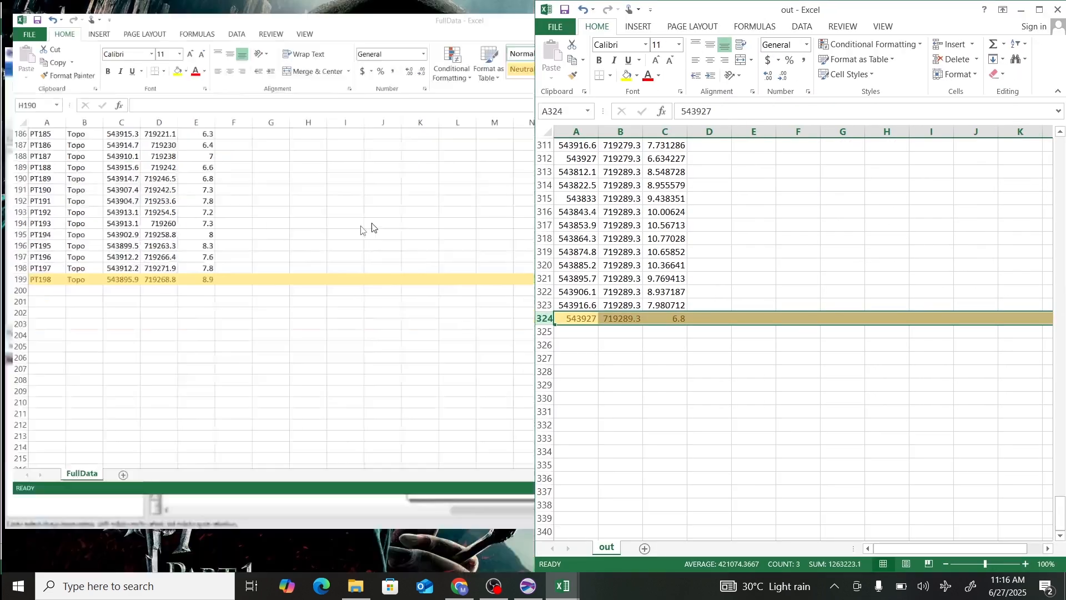
left_click(184, 146)
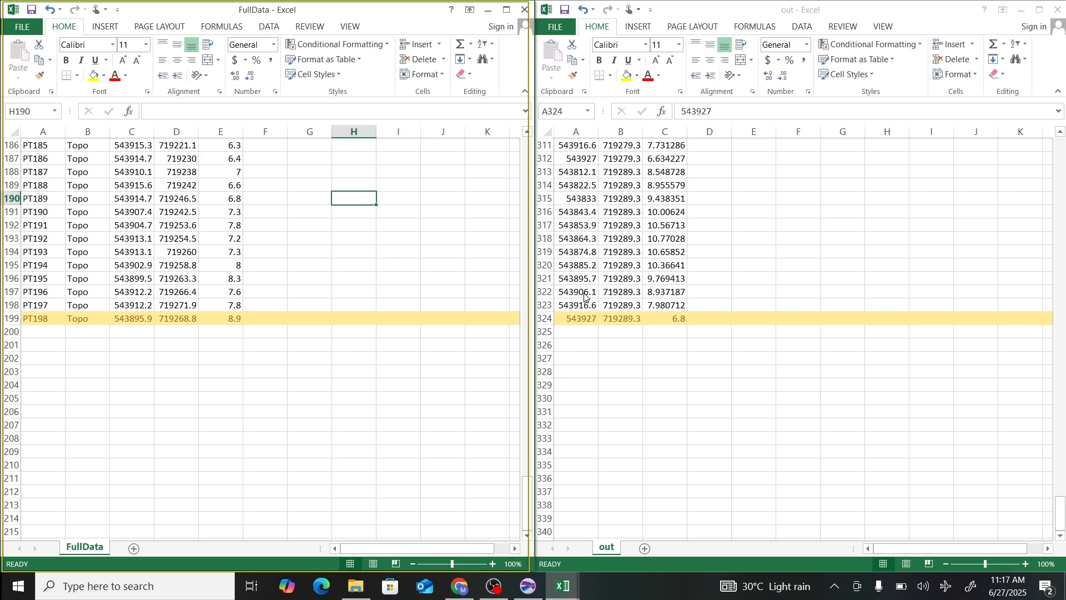
scroll(190, 276, "up", 19)
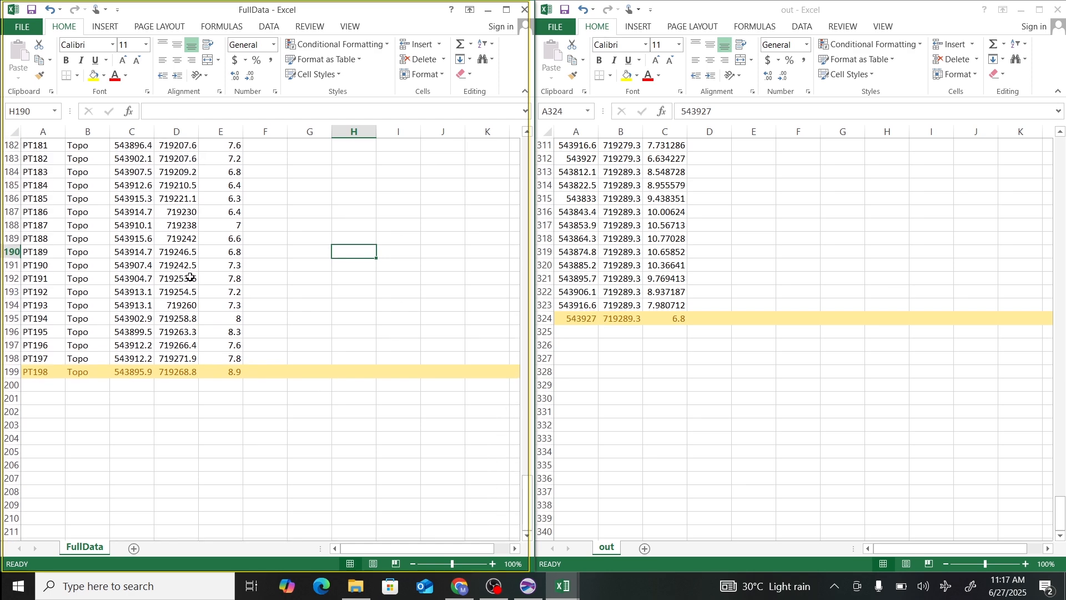
scroll(190, 276, "up", 20)
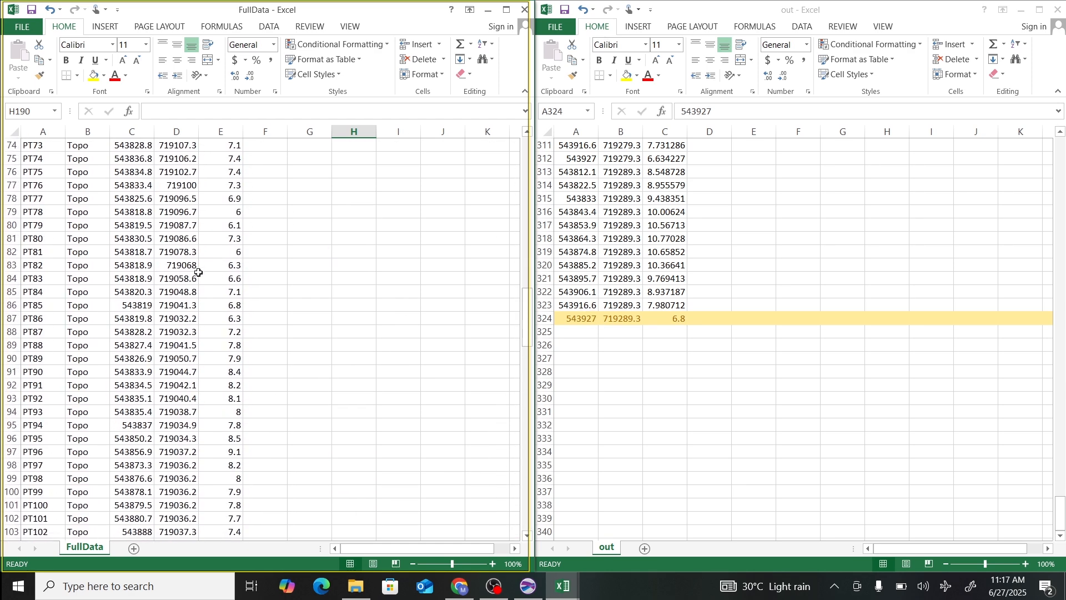
scroll(190, 269, "up", 3)
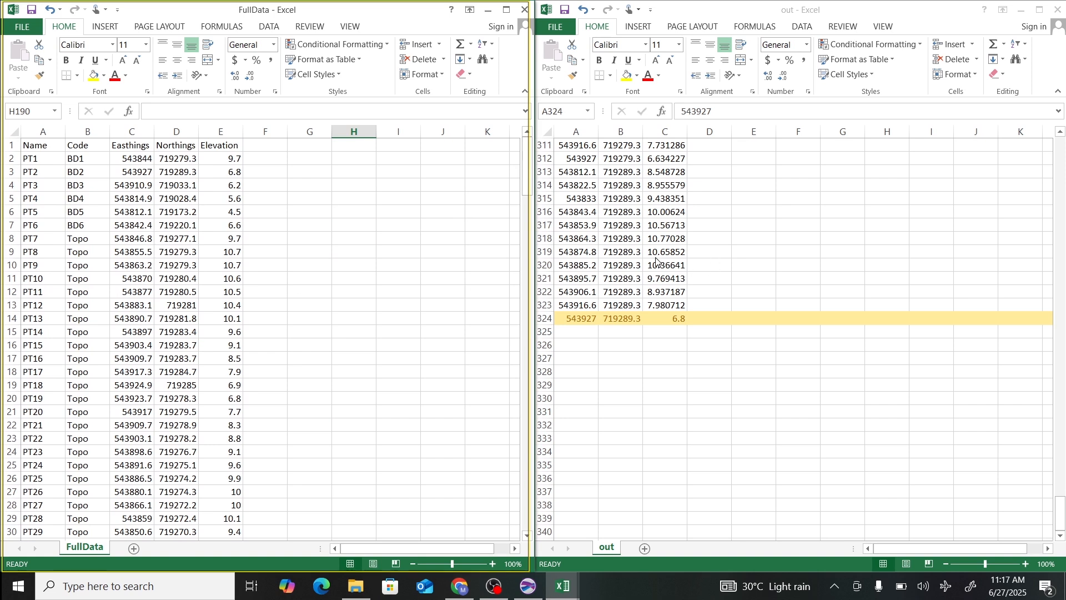
scroll(709, 204, "up", 15)
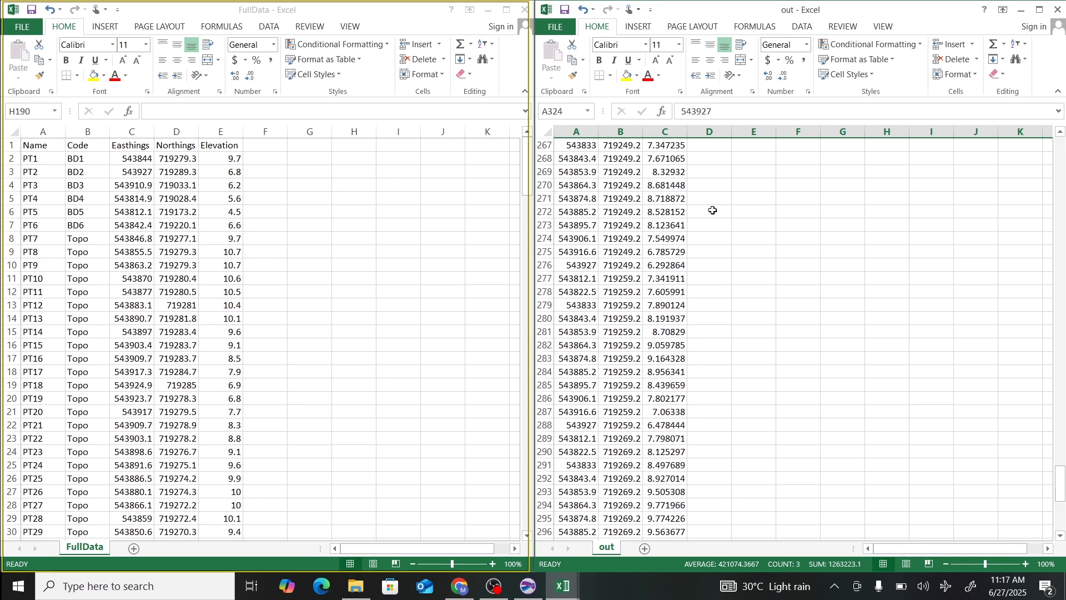
Maximize the out workbook and autofit columns A and B to show the full coordinate values.
left_click(1039, 10)
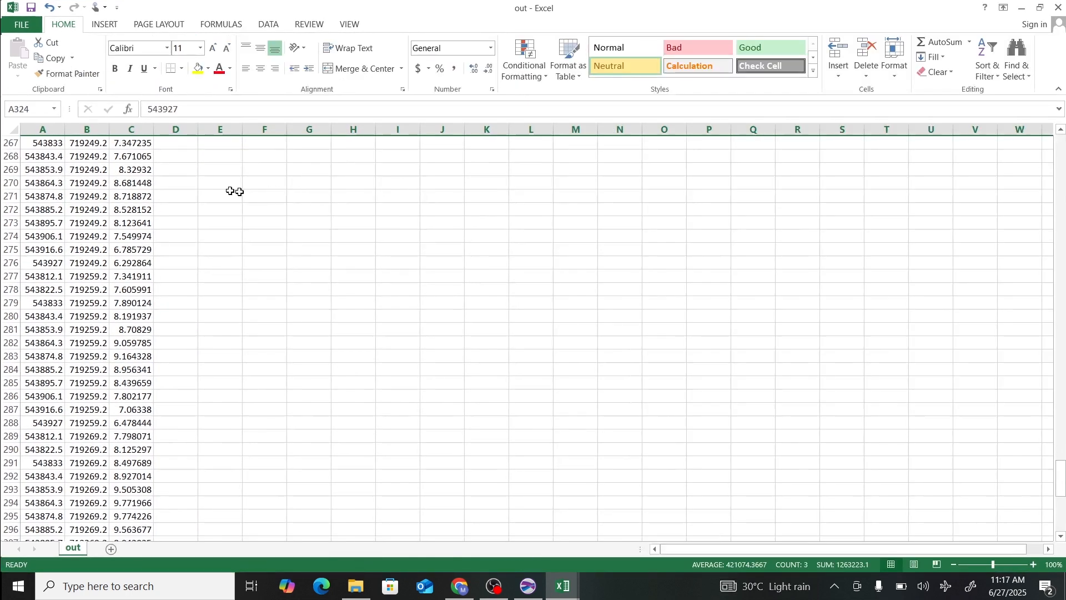
scroll(106, 203, "up", 7)
scroll(105, 204, "up", 5)
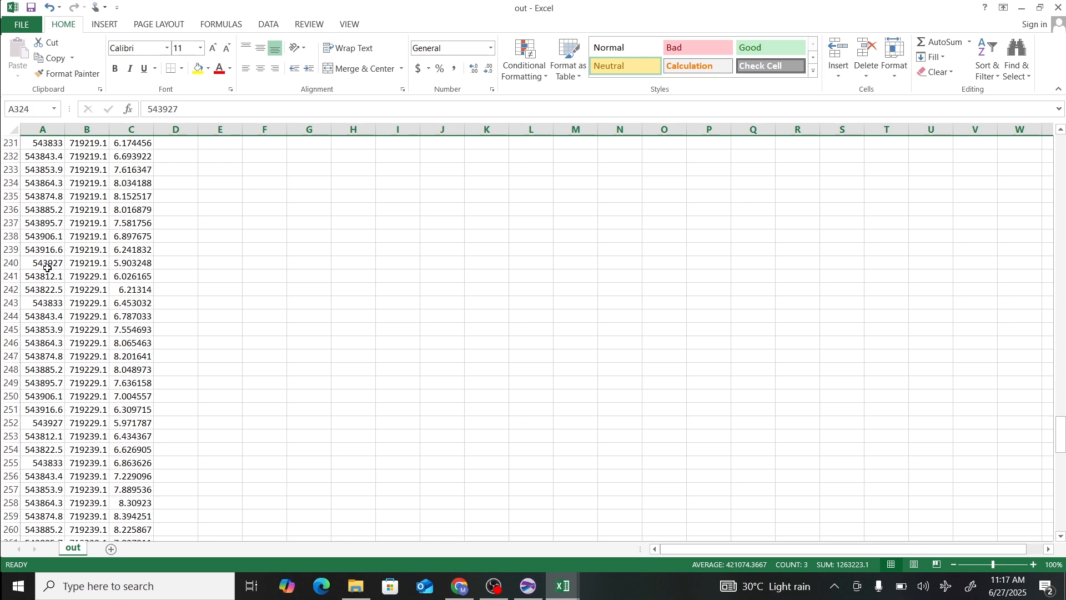
scroll(38, 240, "up", 20)
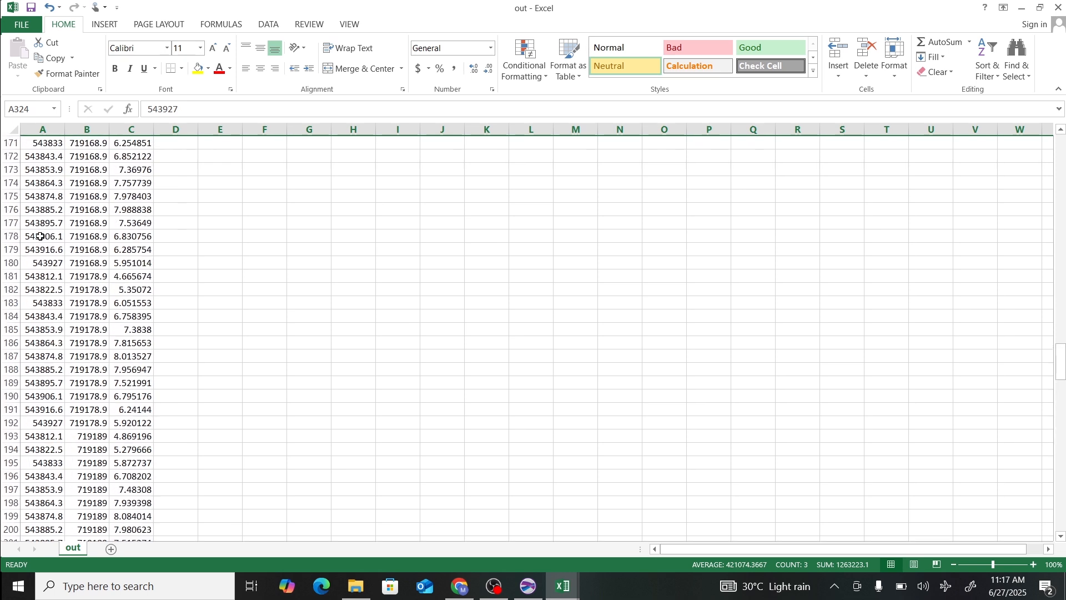
scroll(40, 236, "up", 20)
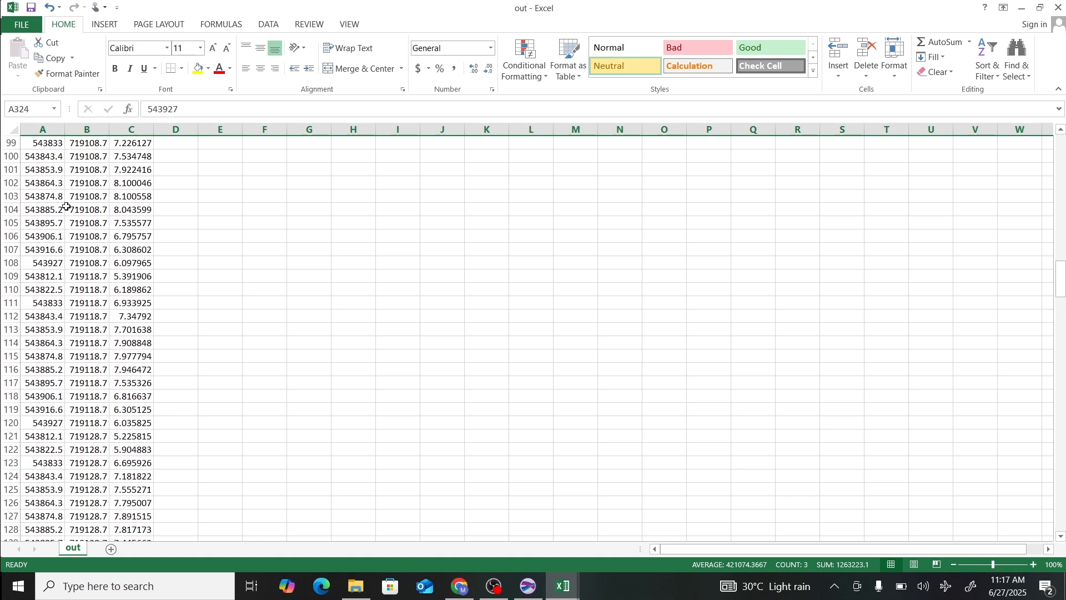
scroll(72, 204, "up", 5)
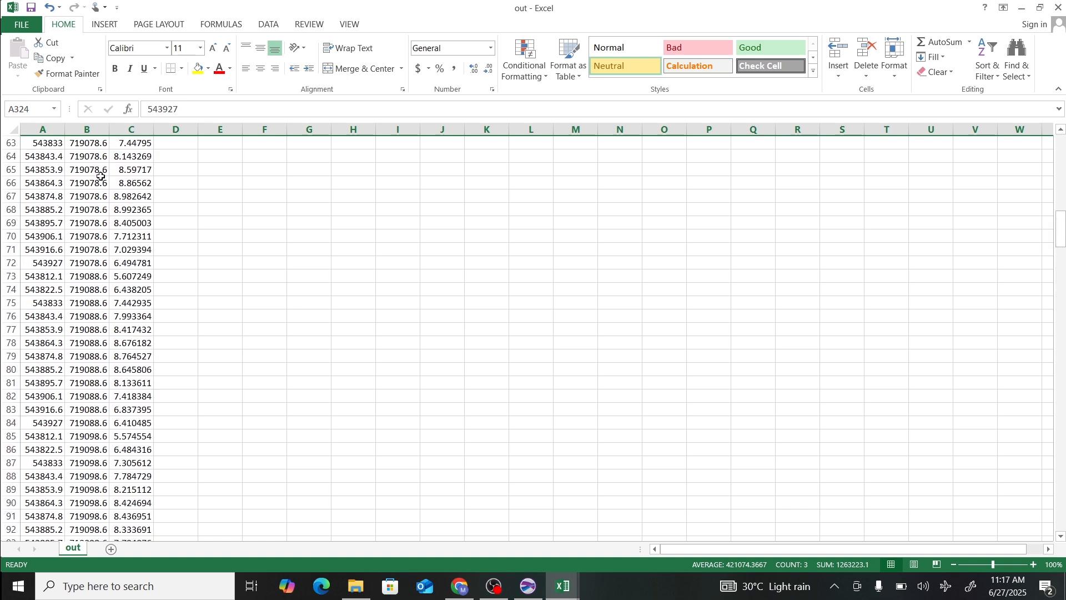
scroll(96, 179, "up", 20)
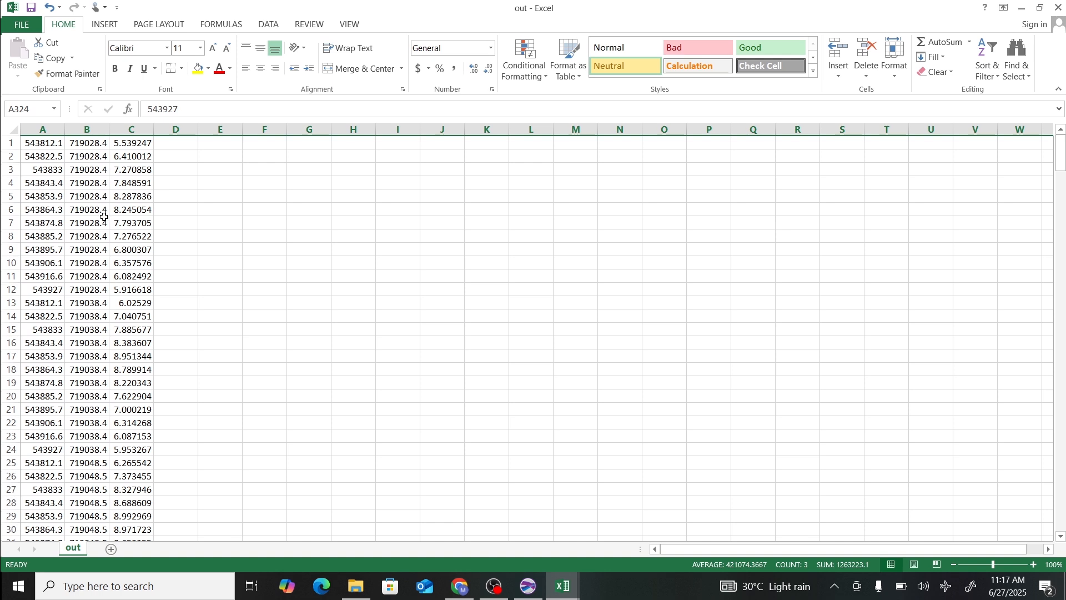
double_click(65, 130)
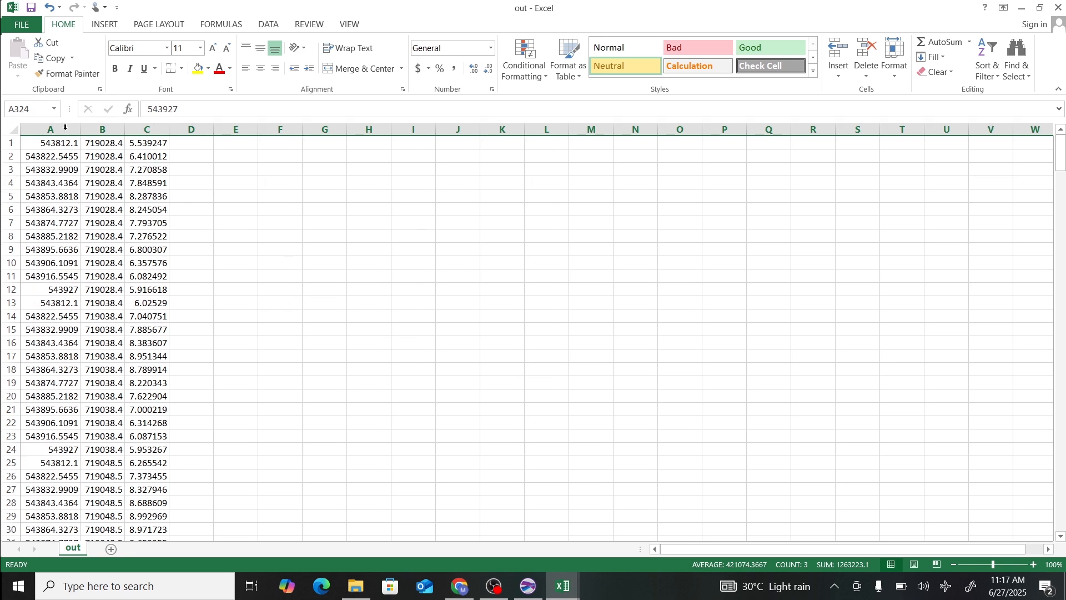
double_click(126, 130)
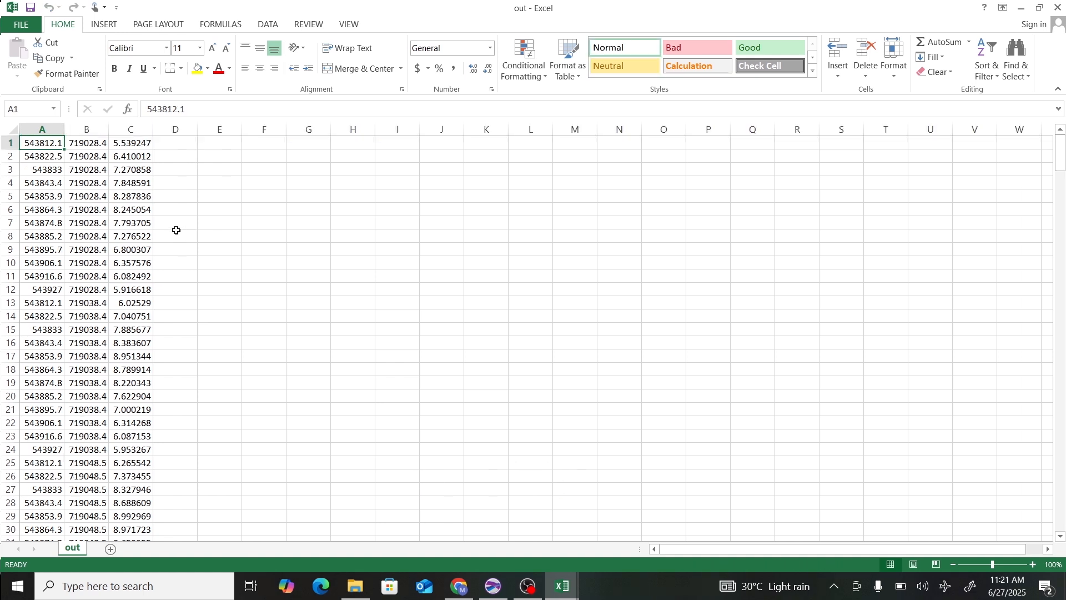
Insert a blank row above the first data row of the out sheet.
left_click(10, 144)
right_click(12, 145)
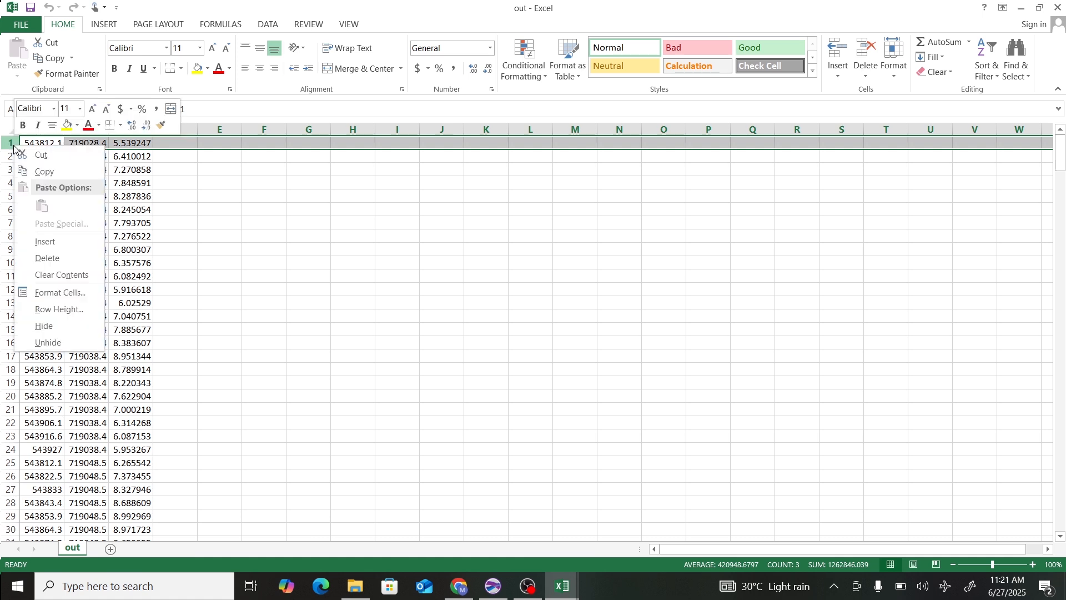
left_click(45, 243)
Label the blank header row of the out sheet Eastings, Northings and Elevation in columns A to C.
left_click(43, 143)
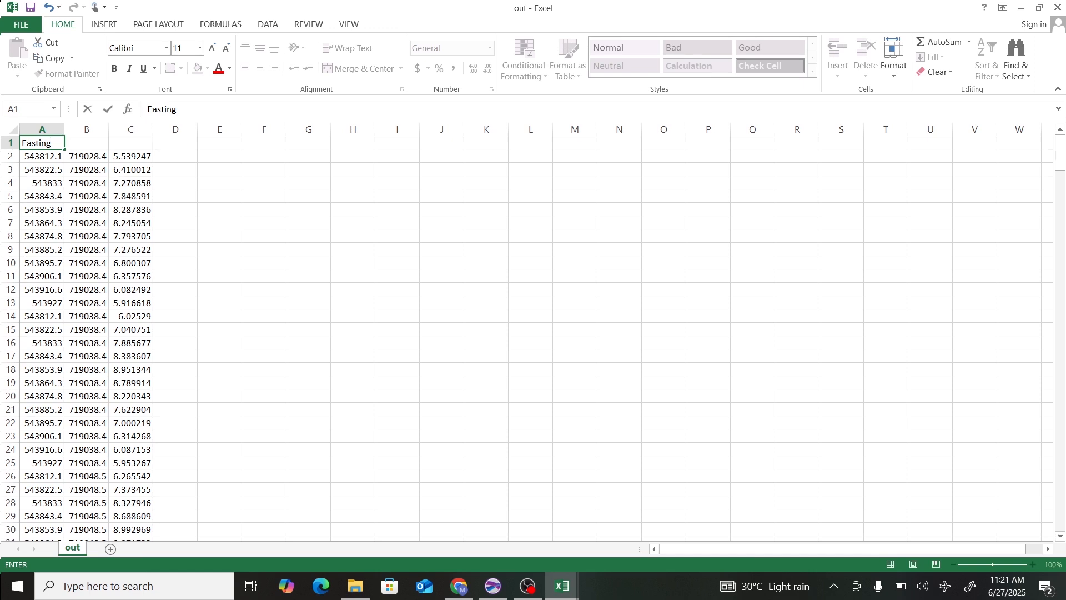
type("Easting")
key("Tab")
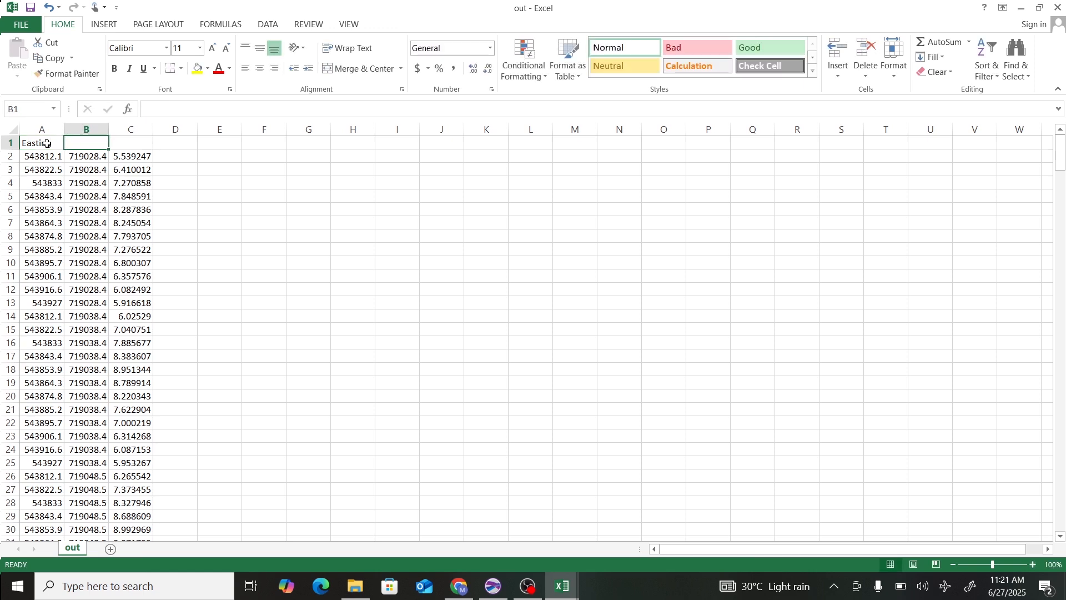
type("Northings")
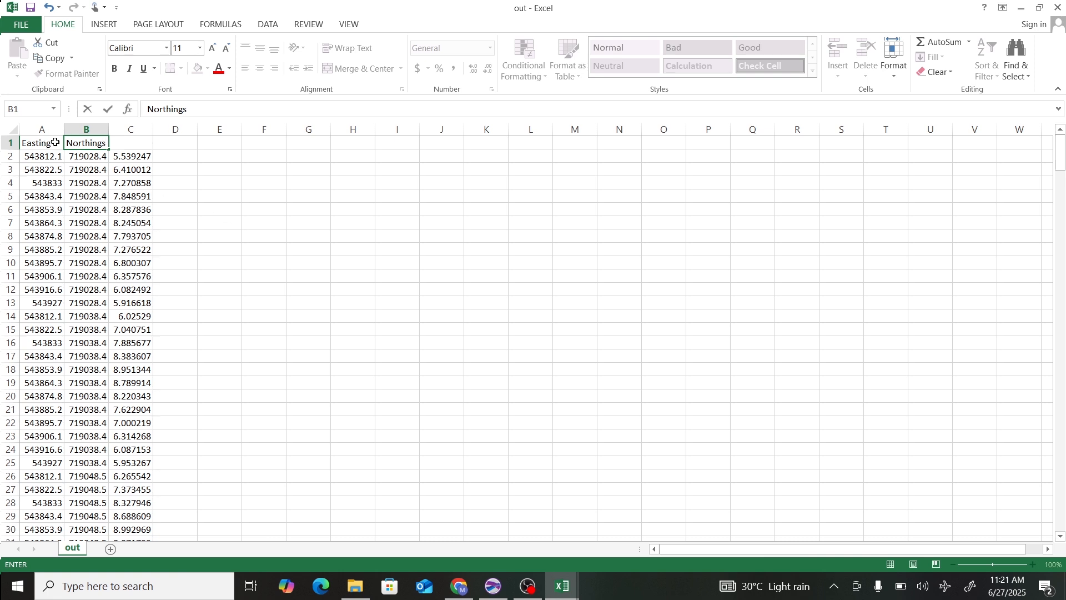
double_click(54, 143)
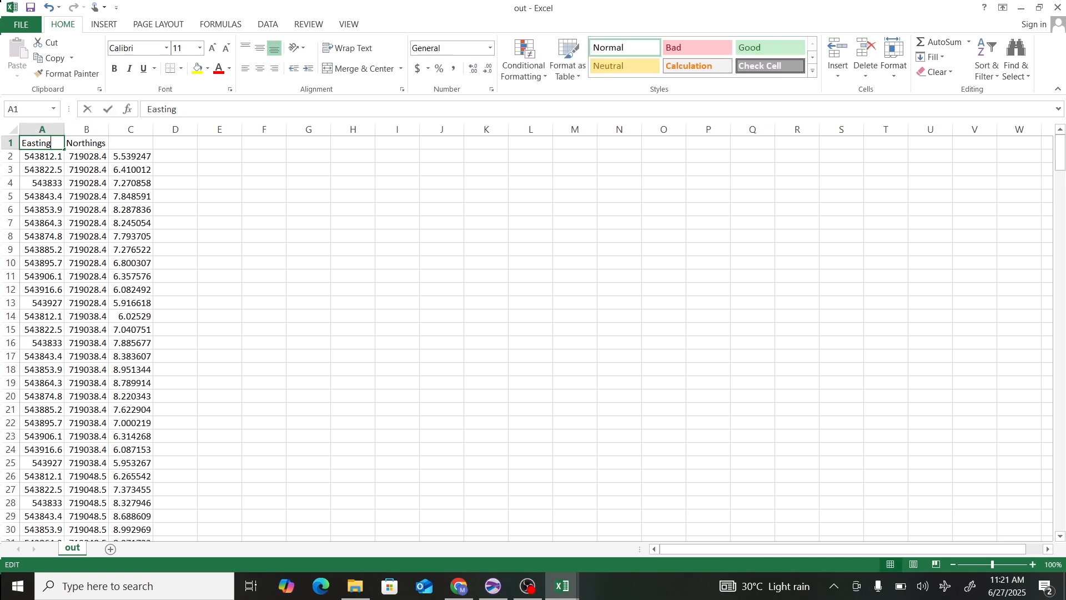
double_click(134, 146)
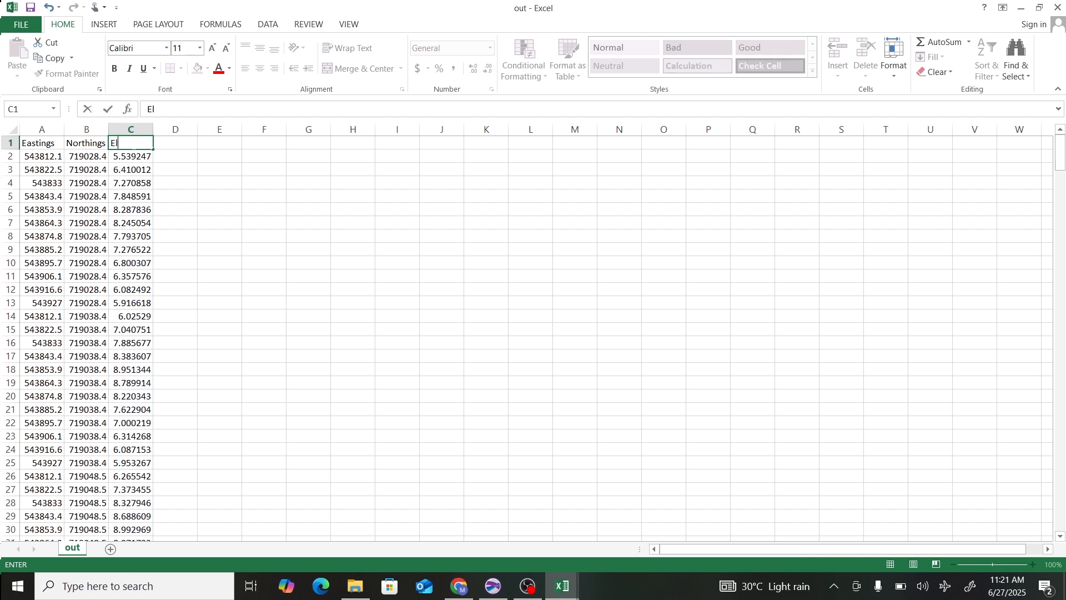
type("Elevation")
left_click(171, 176)
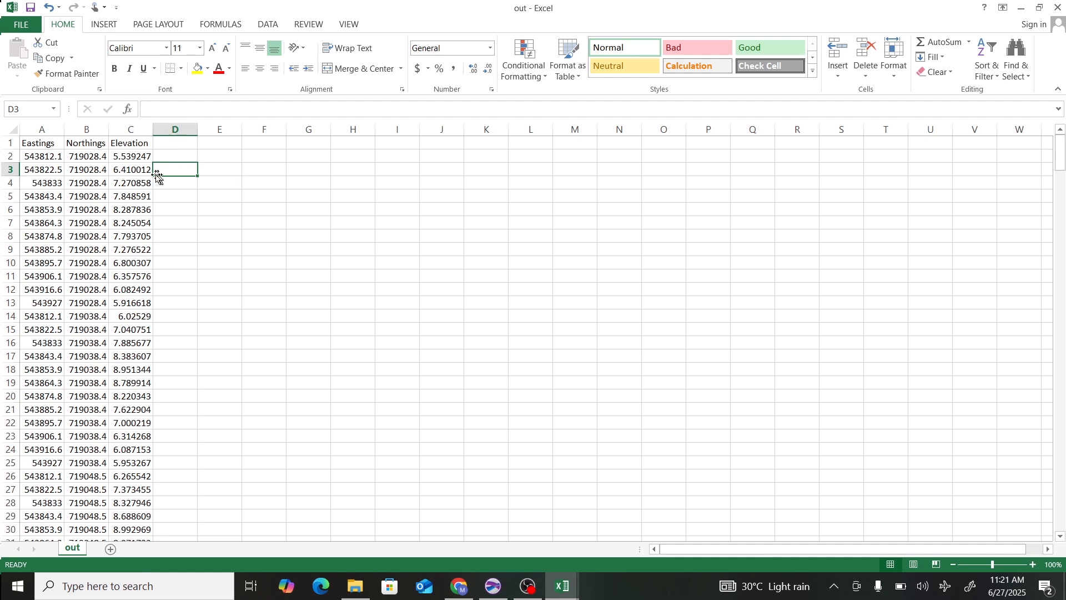
Save the workbook in the GridInterpolation folder as an Excel Workbook named InterpolatedData.
left_click(29, 28)
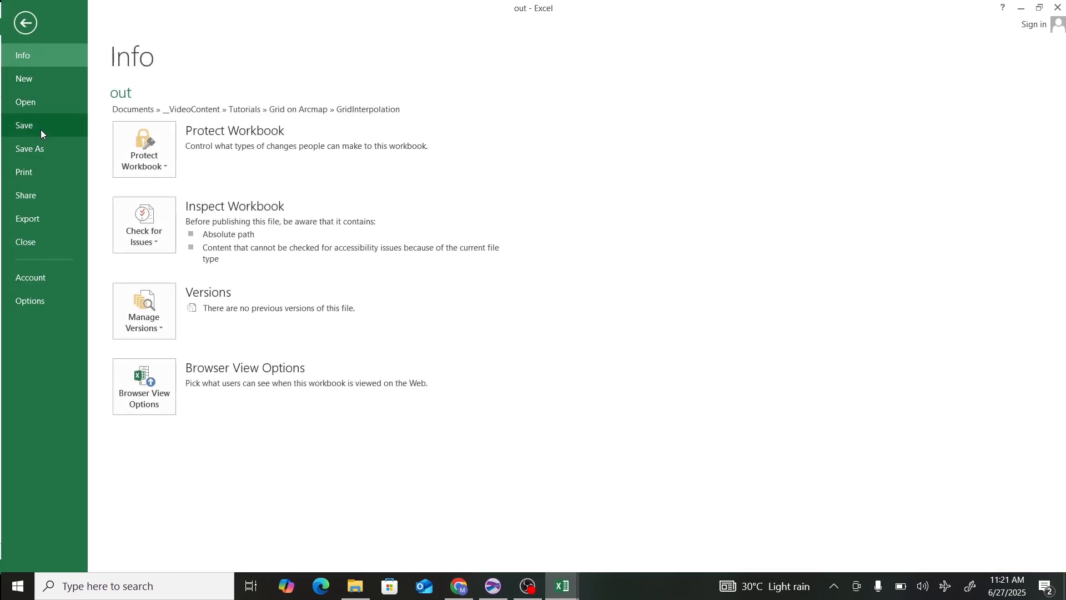
left_click(36, 155)
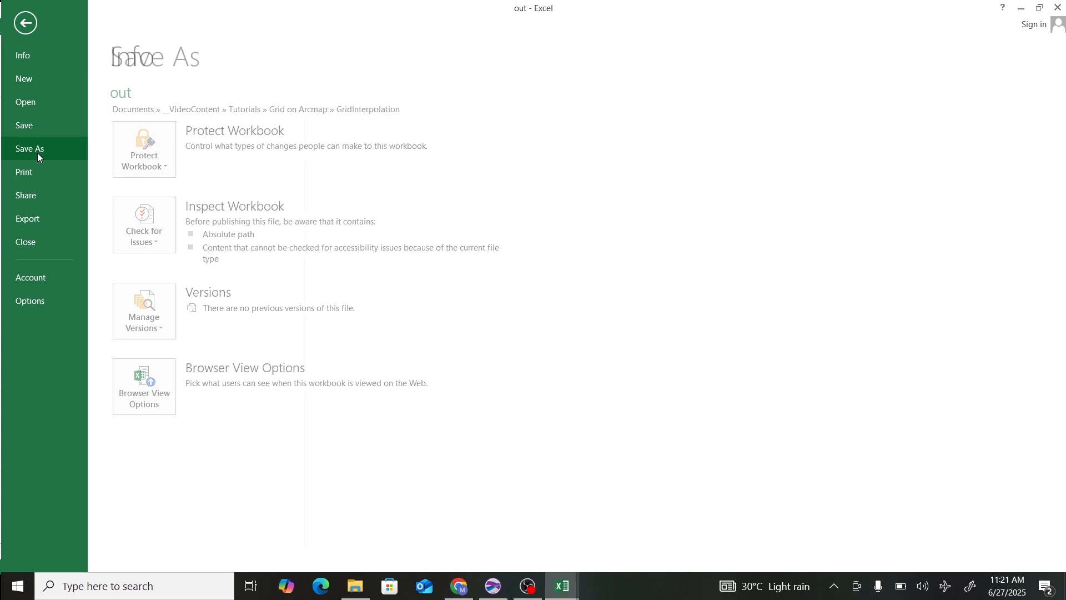
left_click(381, 143)
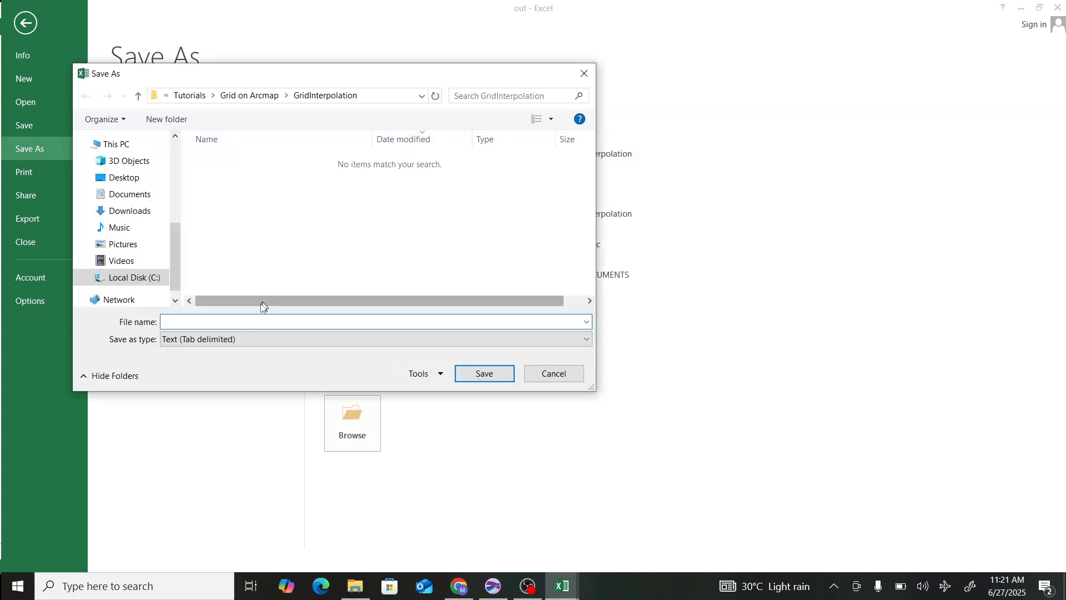
left_click(234, 337)
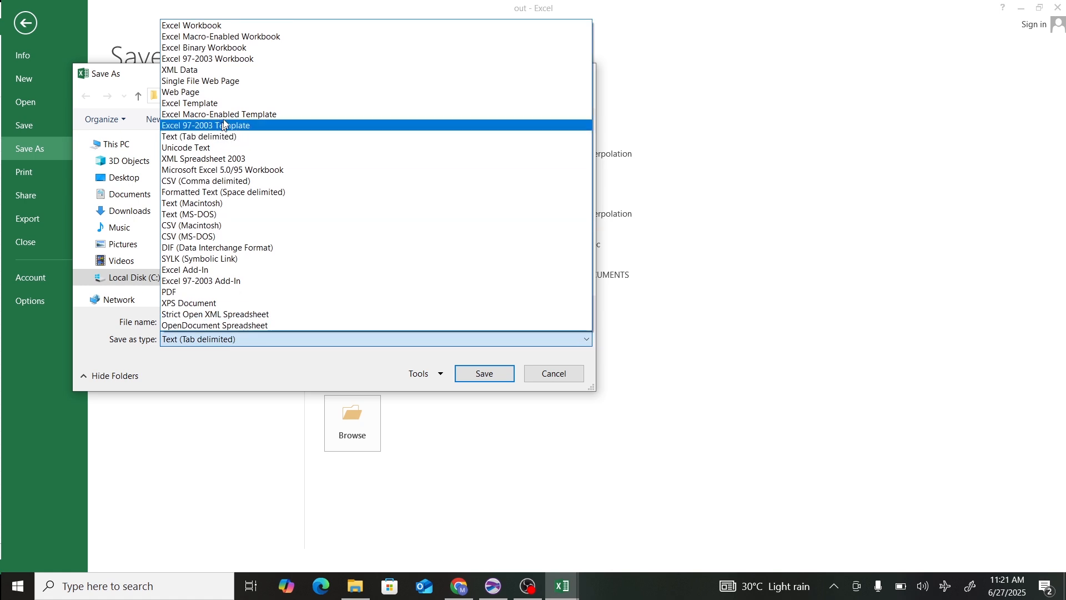
left_click(225, 26)
left_click(228, 322)
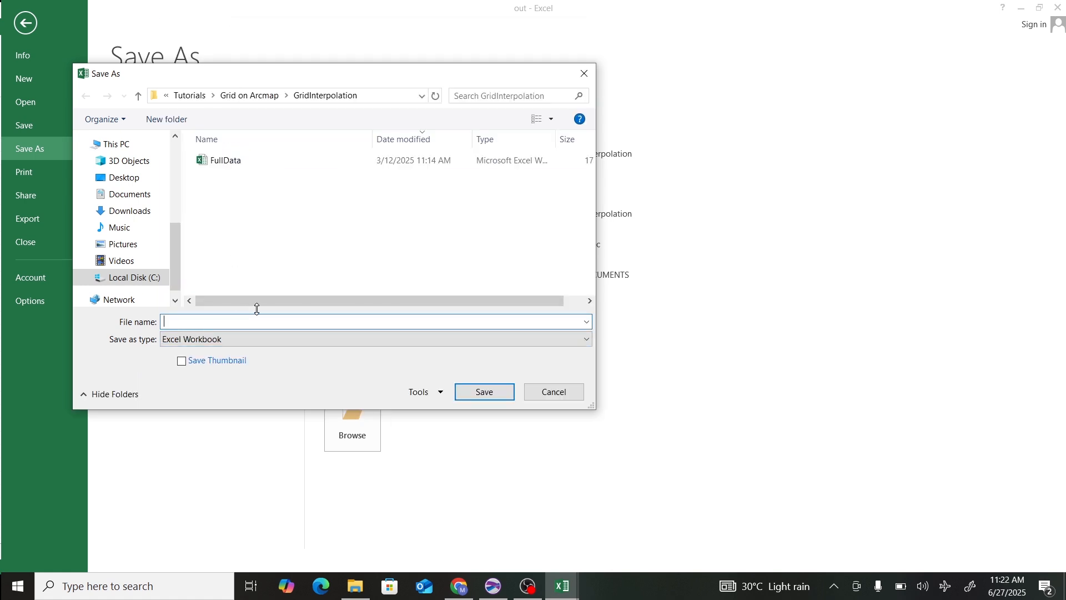
type("Interpo")
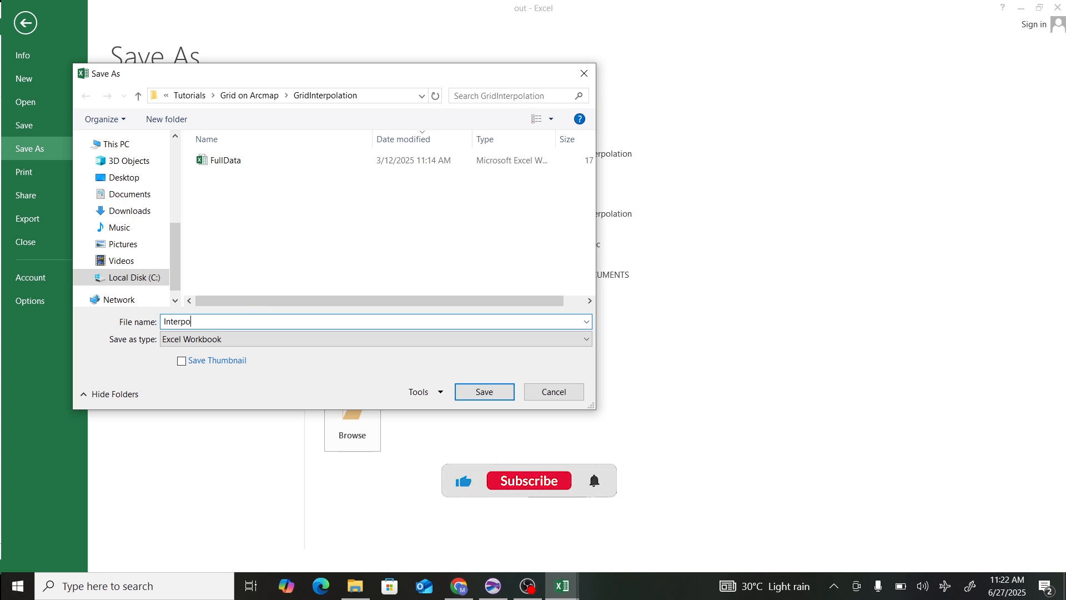
type("lated")
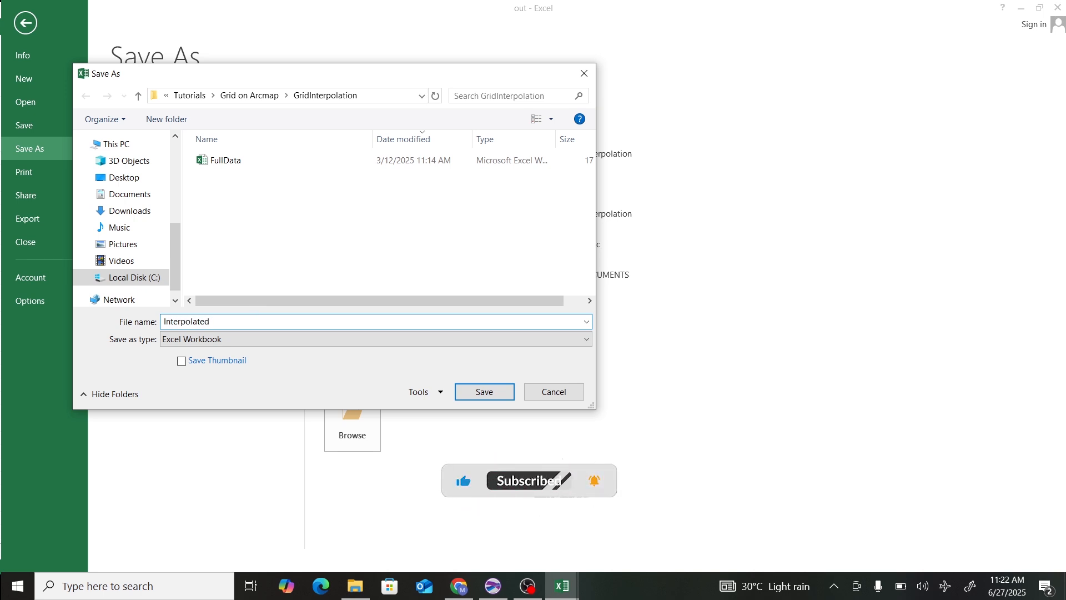
type("Data")
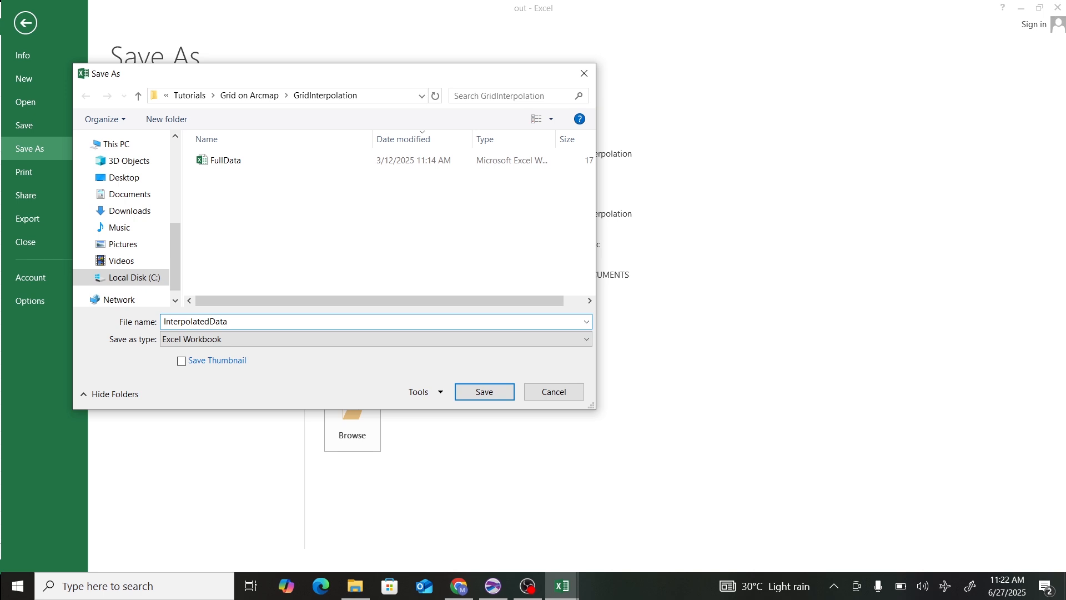
left_click(471, 393)
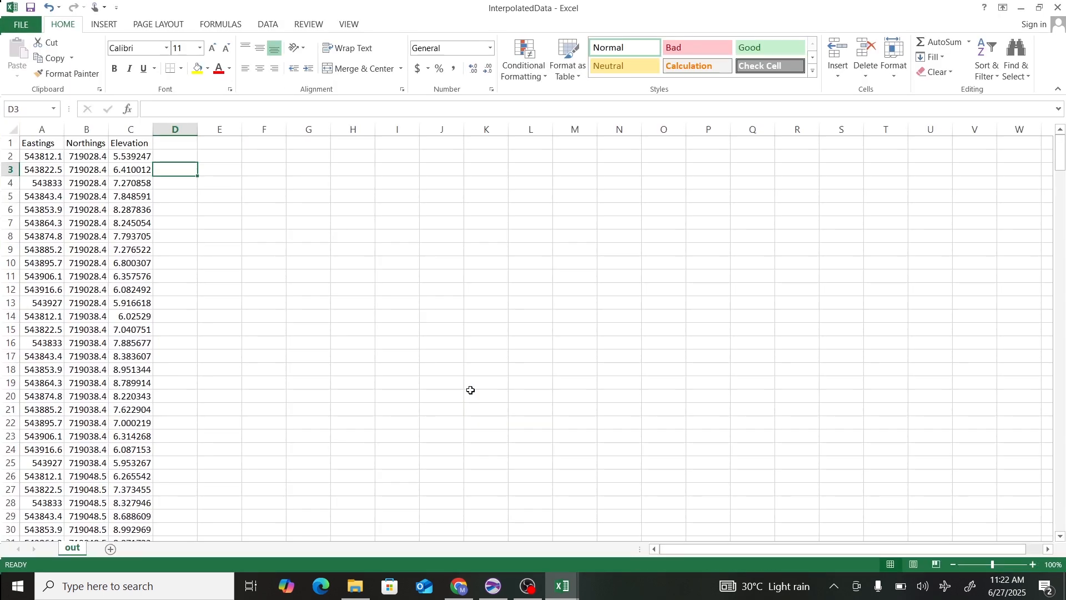
Close the InterpolatedData workbook and snap the FullData workbook to the left half of the screen.
left_click(1057, 8)
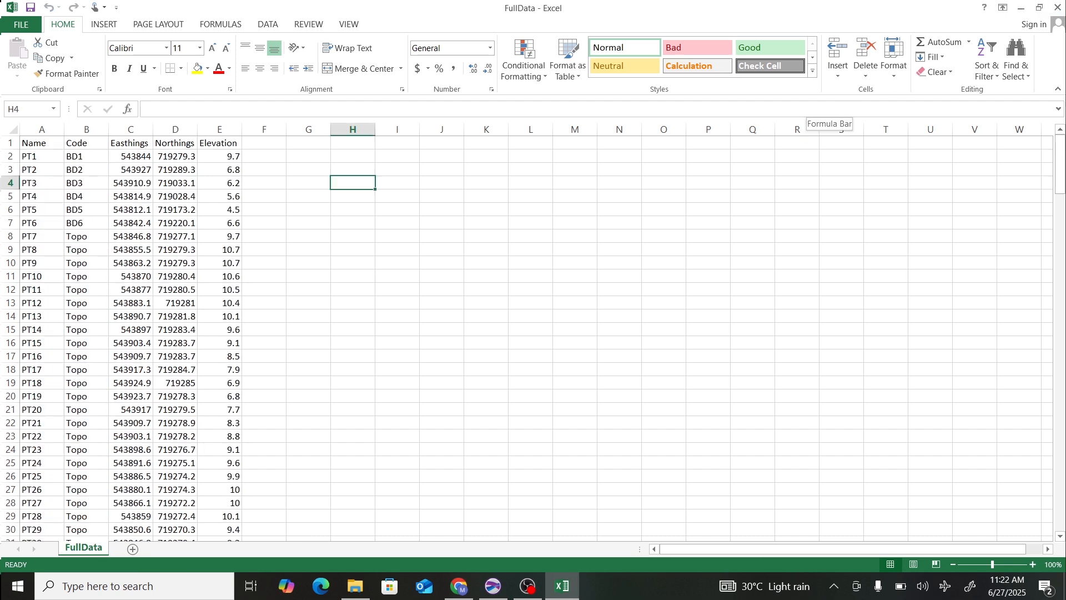
left_click(1059, 8)
left_click(1040, 10)
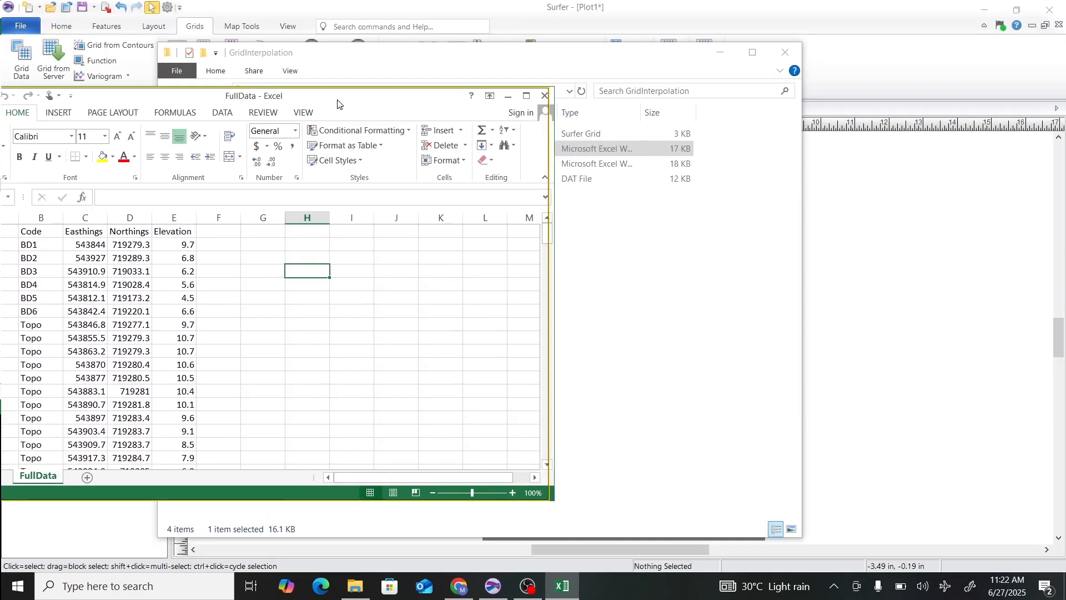
left_click_drag(355, 29, 2, 100)
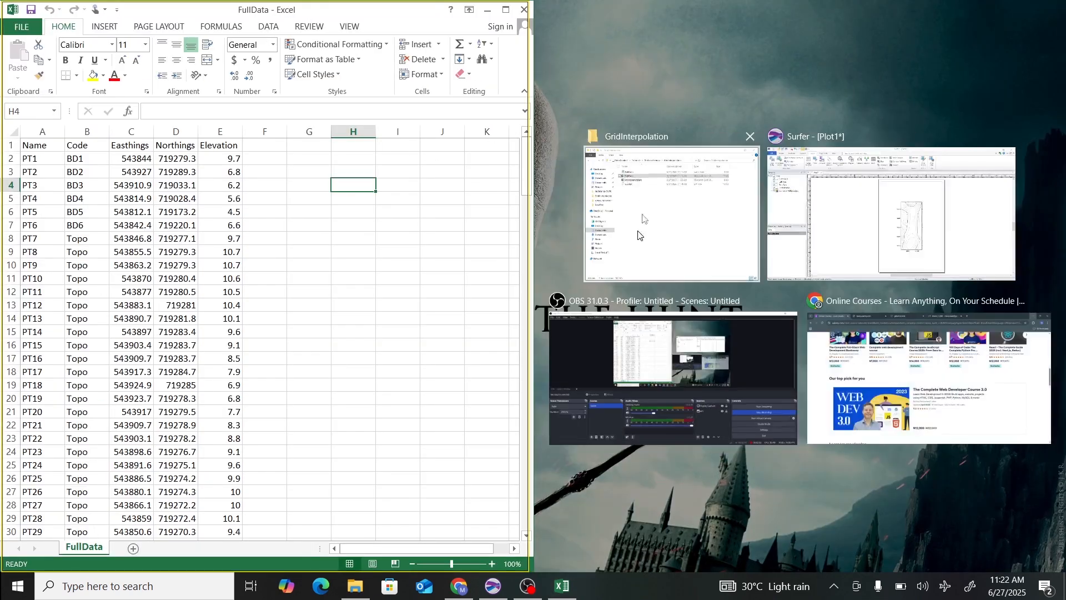
Reopen the InterpolatedData workbook from the GridInterpolation folder and snap it beside FullData.
left_click(648, 218)
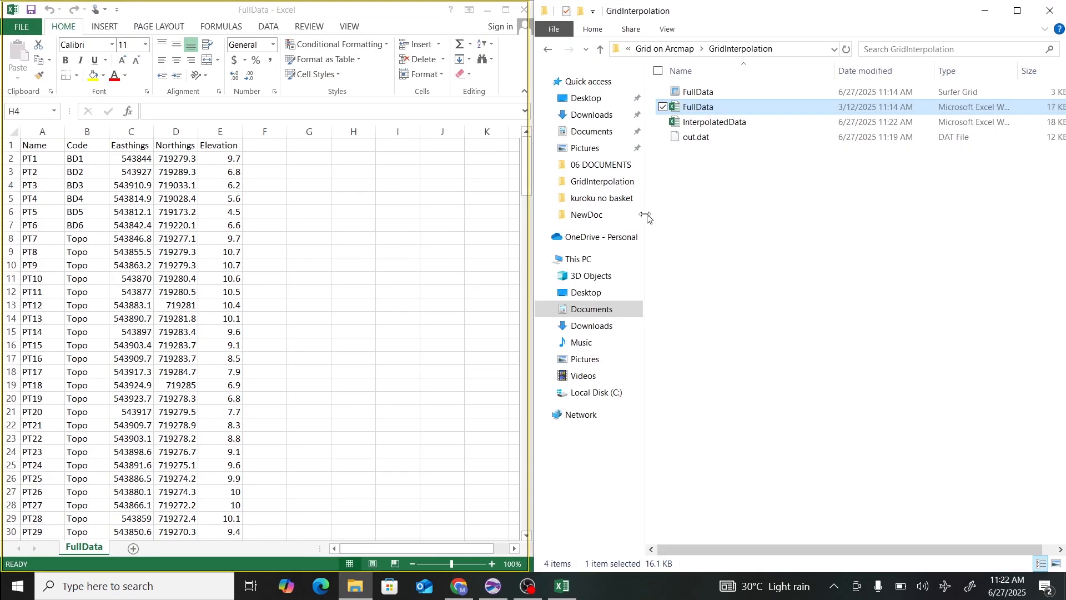
double_click(712, 123)
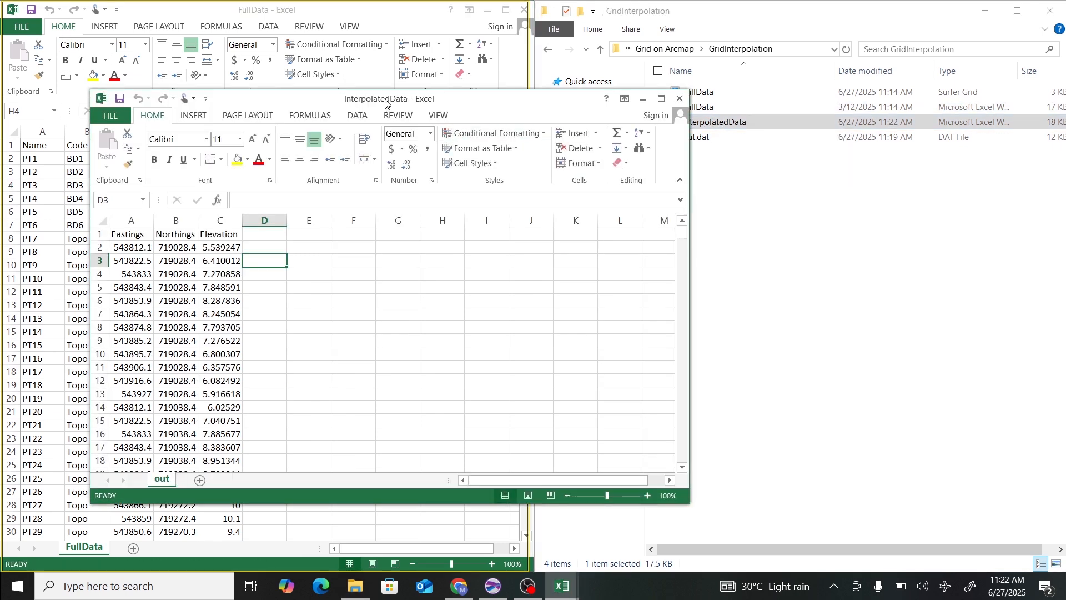
left_click_drag(386, 103, 1065, 133)
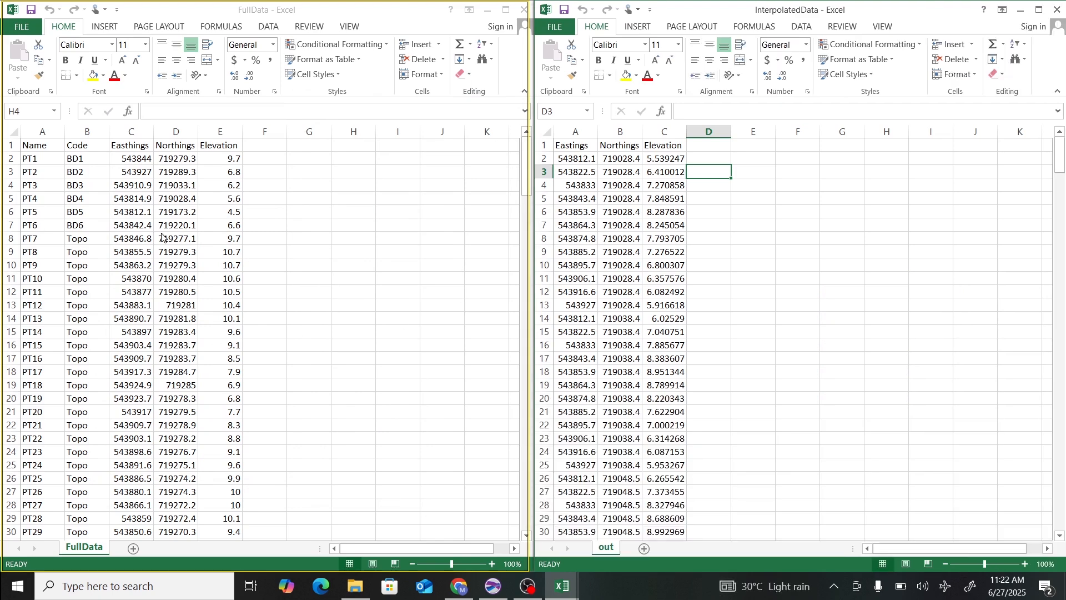
Compare the original survey points in FullData with the gridded points in InterpolatedData by browsing the rows of both sheets.
scroll(109, 287, "down", 8)
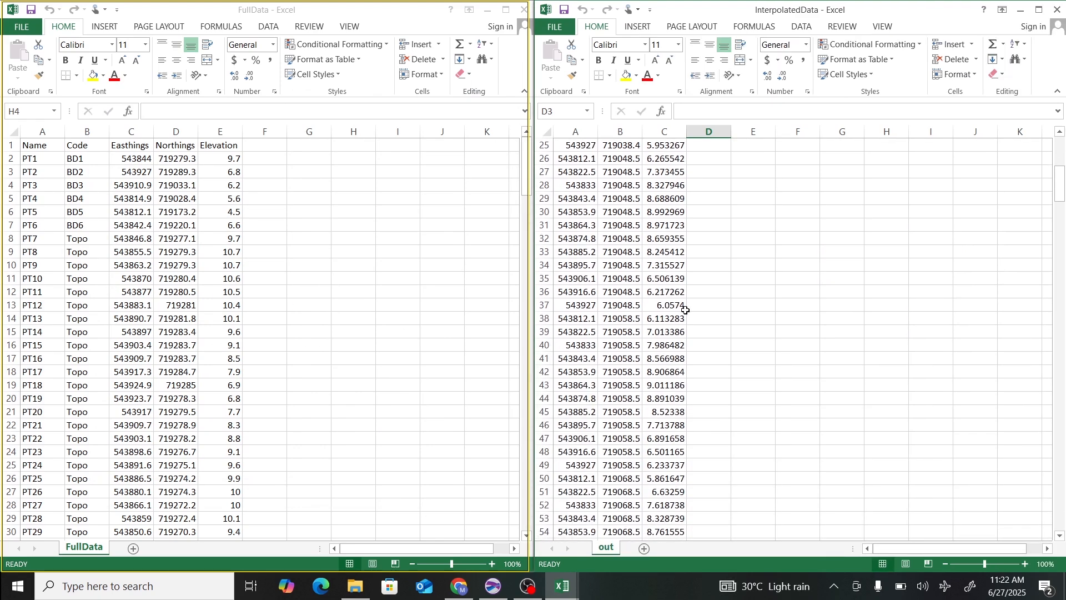
scroll(648, 294, "up", 8)
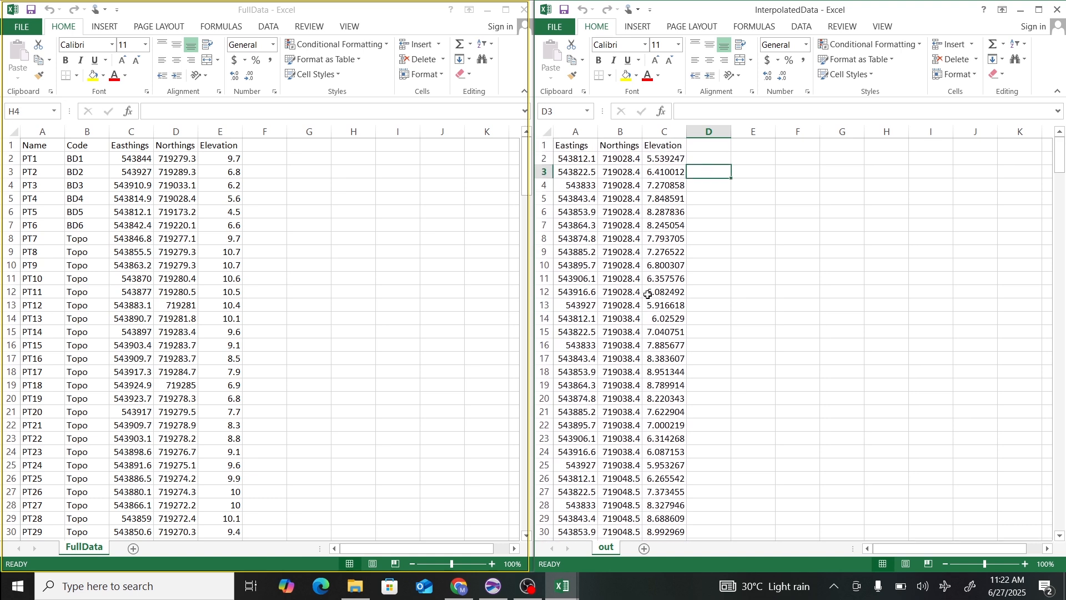
left_click(270, 272)
scroll(222, 289, "down", 1)
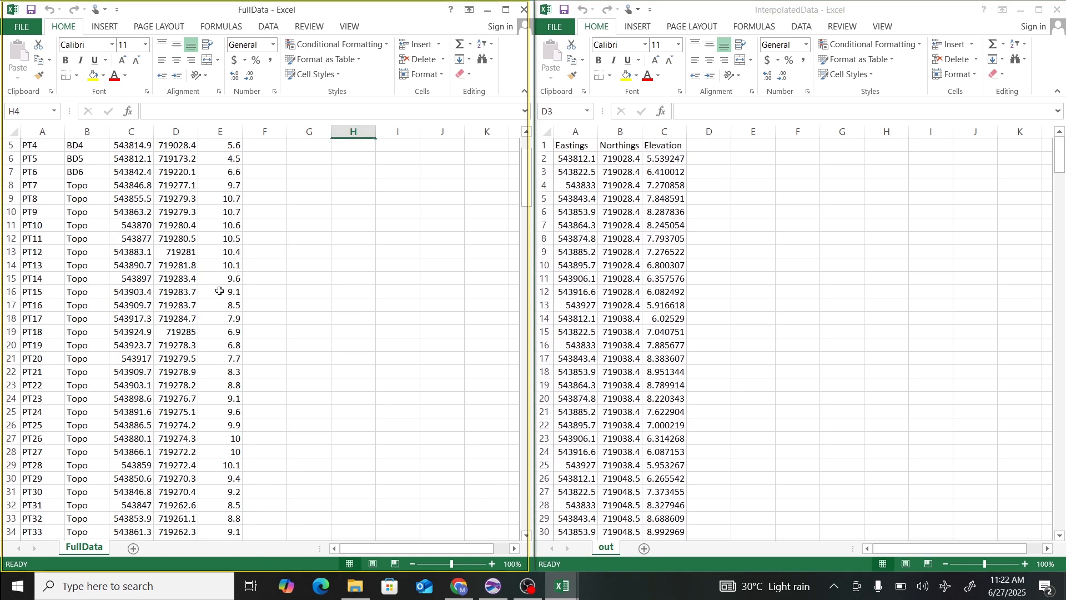
scroll(220, 291, "up", 1)
scroll(220, 291, "down", 20)
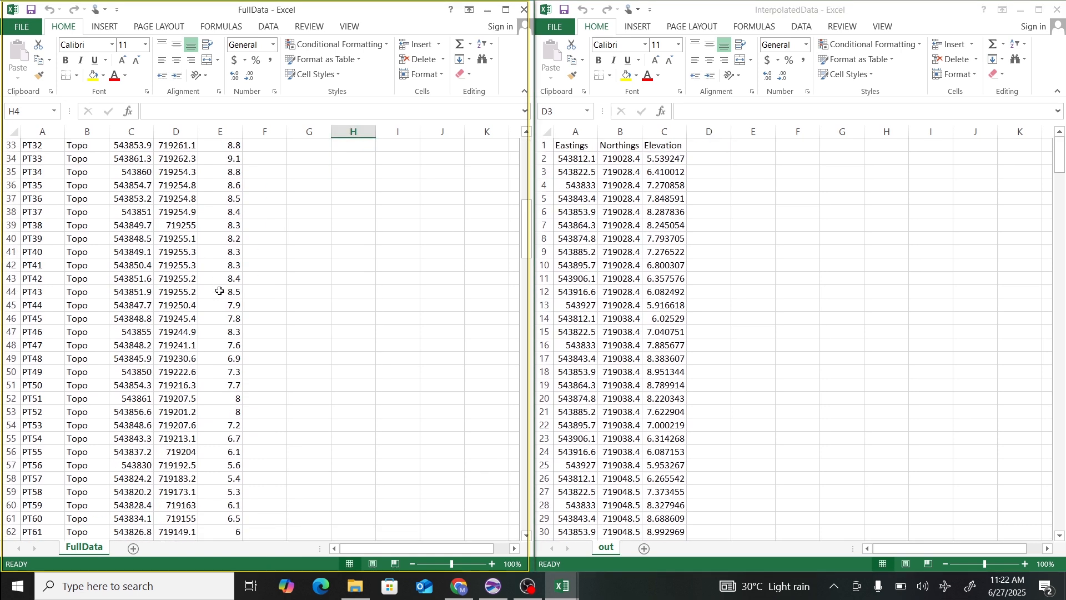
scroll(220, 291, "up", 20)
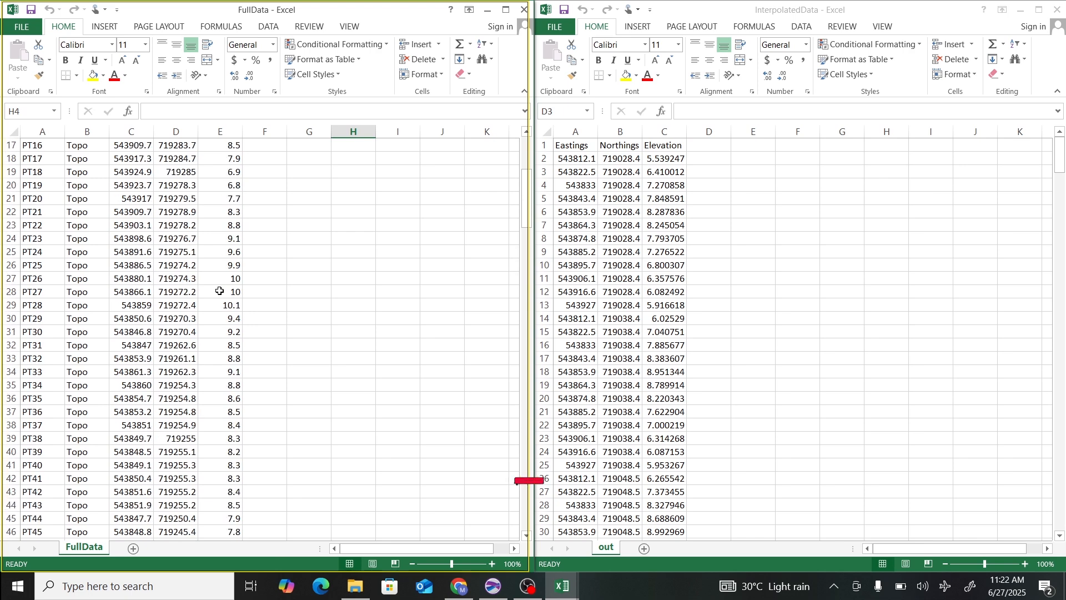
left_click(642, 260)
scroll(642, 261, "down", 12)
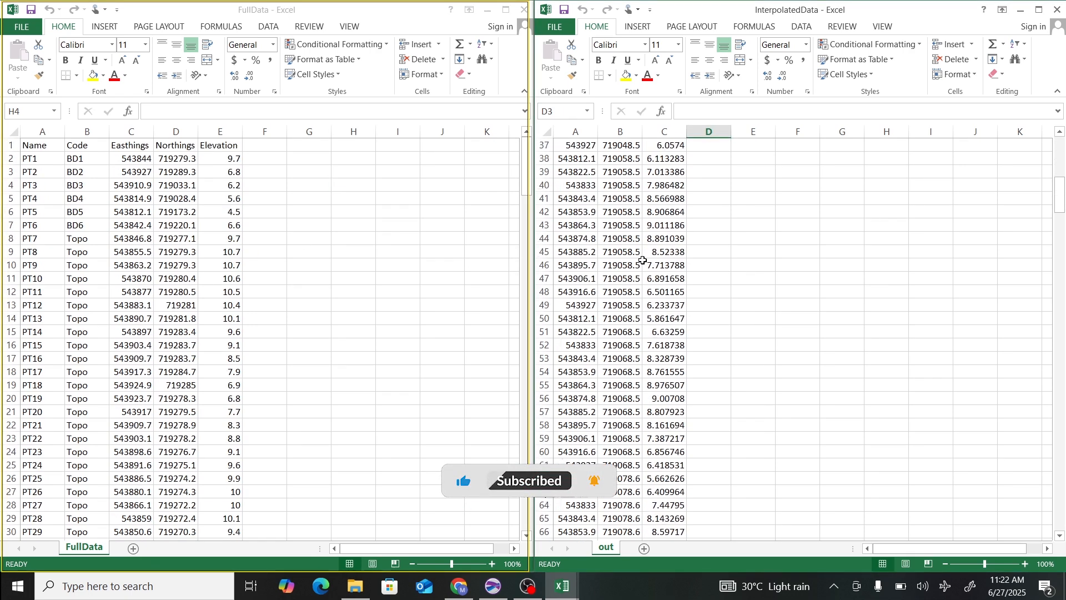
scroll(642, 261, "up", 9)
scroll(642, 261, "up", 4)
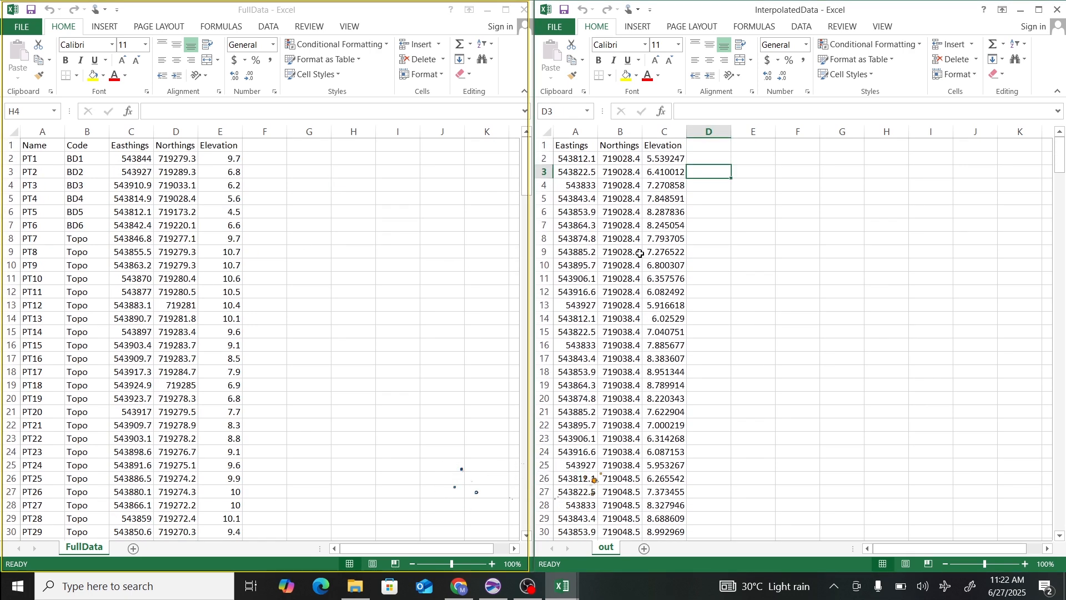